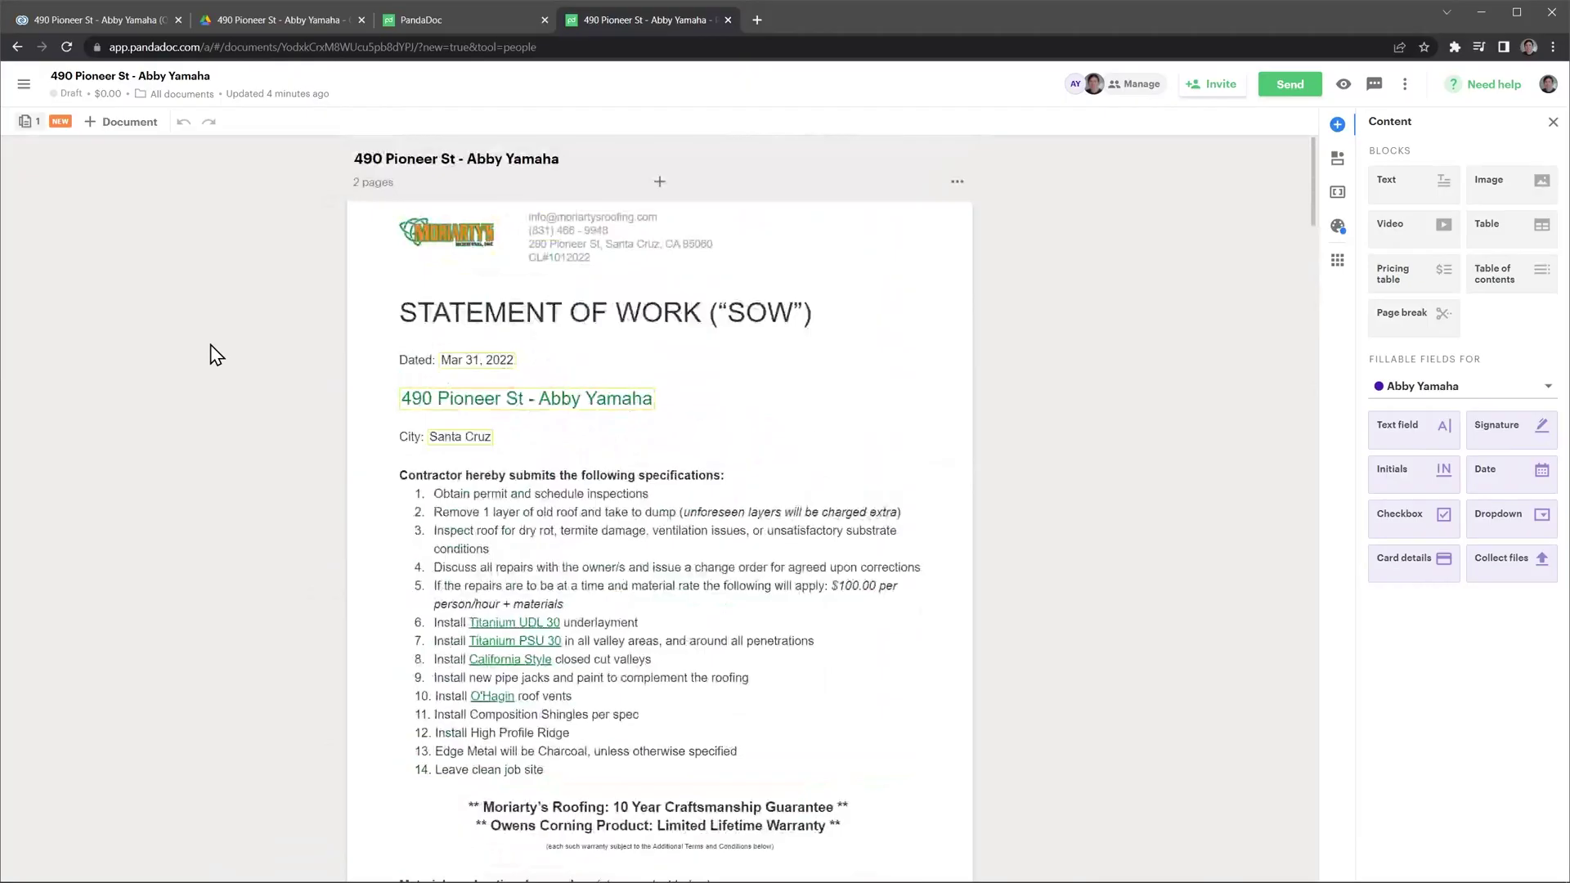
Step: Scroll down and back up through the proposal draft to review its contents
{"action": "scroll", "coordinate": [209, 345], "scroll_direction": "down", "scroll_amount": 10}
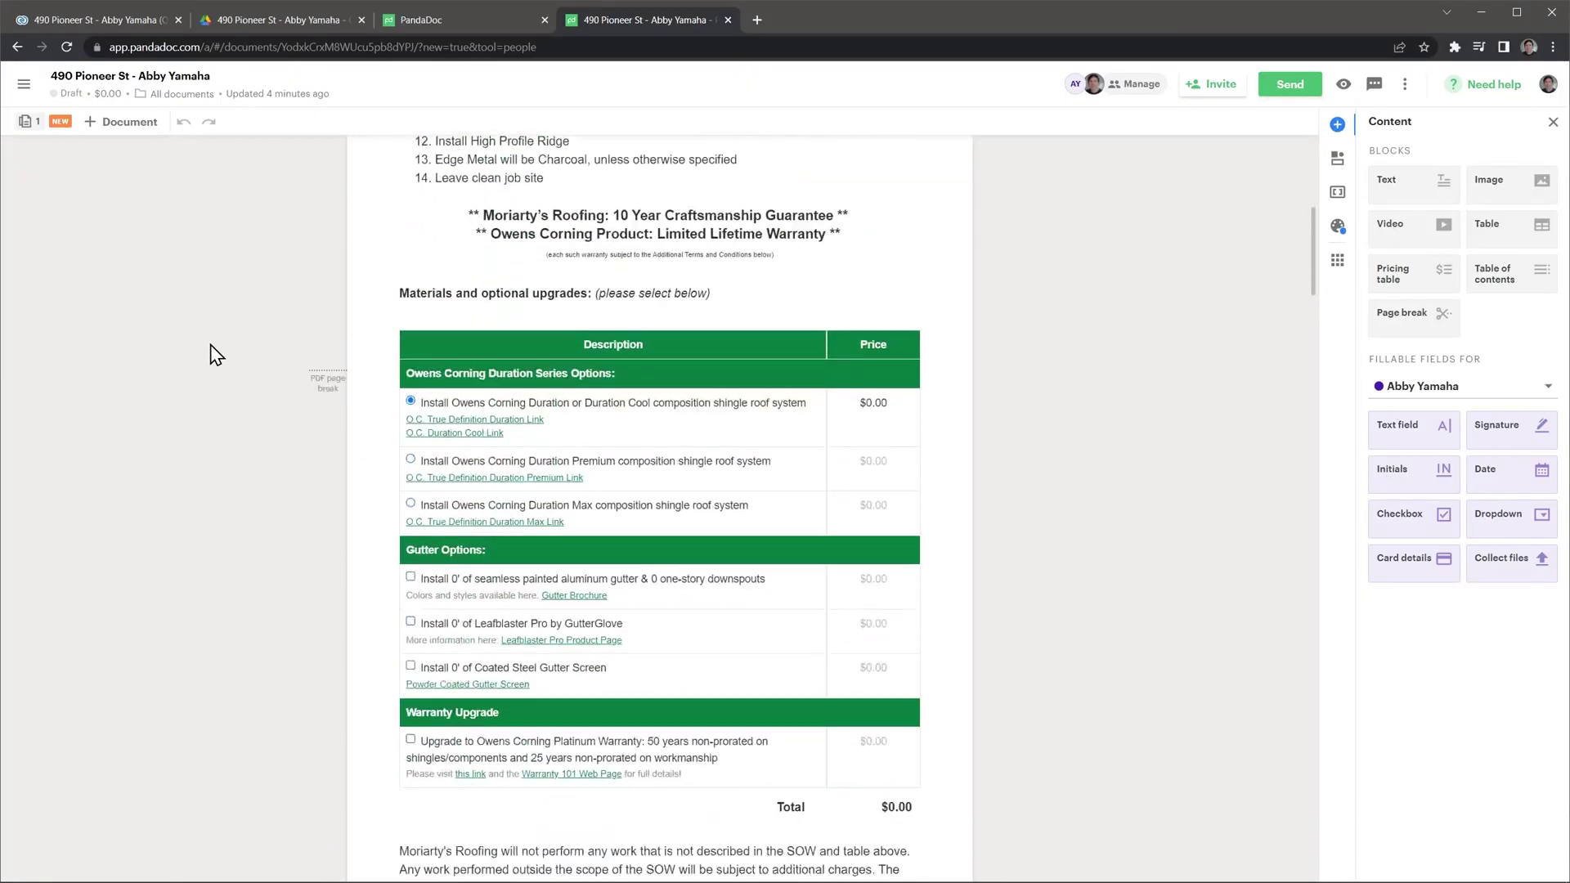
{"action": "scroll", "coordinate": [209, 345], "scroll_direction": "down", "scroll_amount": 3}
{"action": "scroll", "coordinate": [209, 345], "scroll_direction": "down", "scroll_amount": 7}
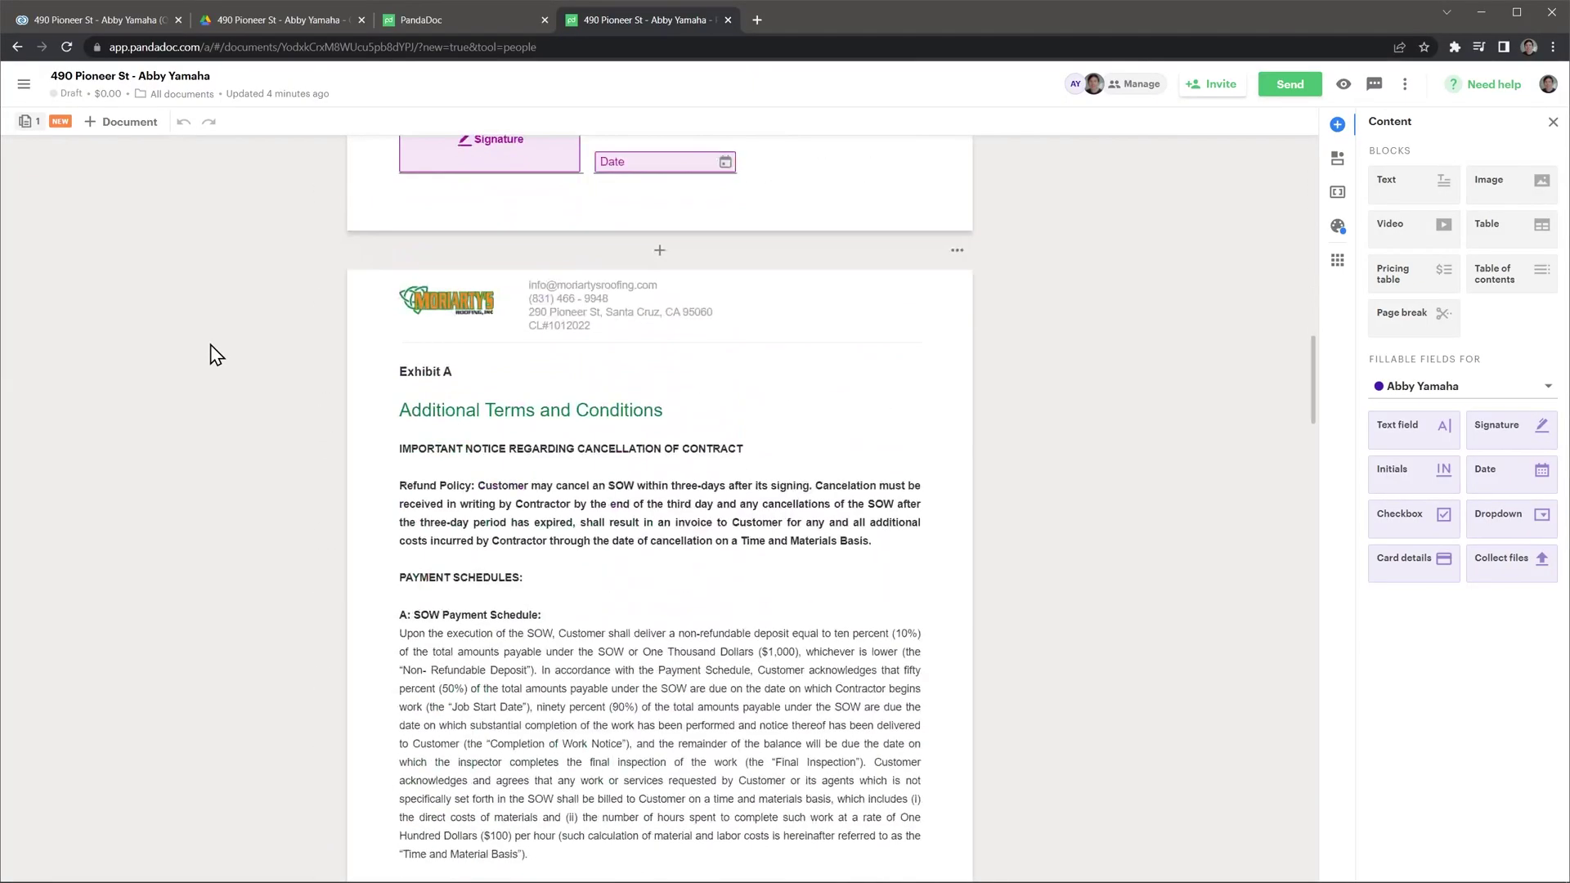
{"action": "scroll", "coordinate": [210, 345], "scroll_direction": "up", "scroll_amount": 15}
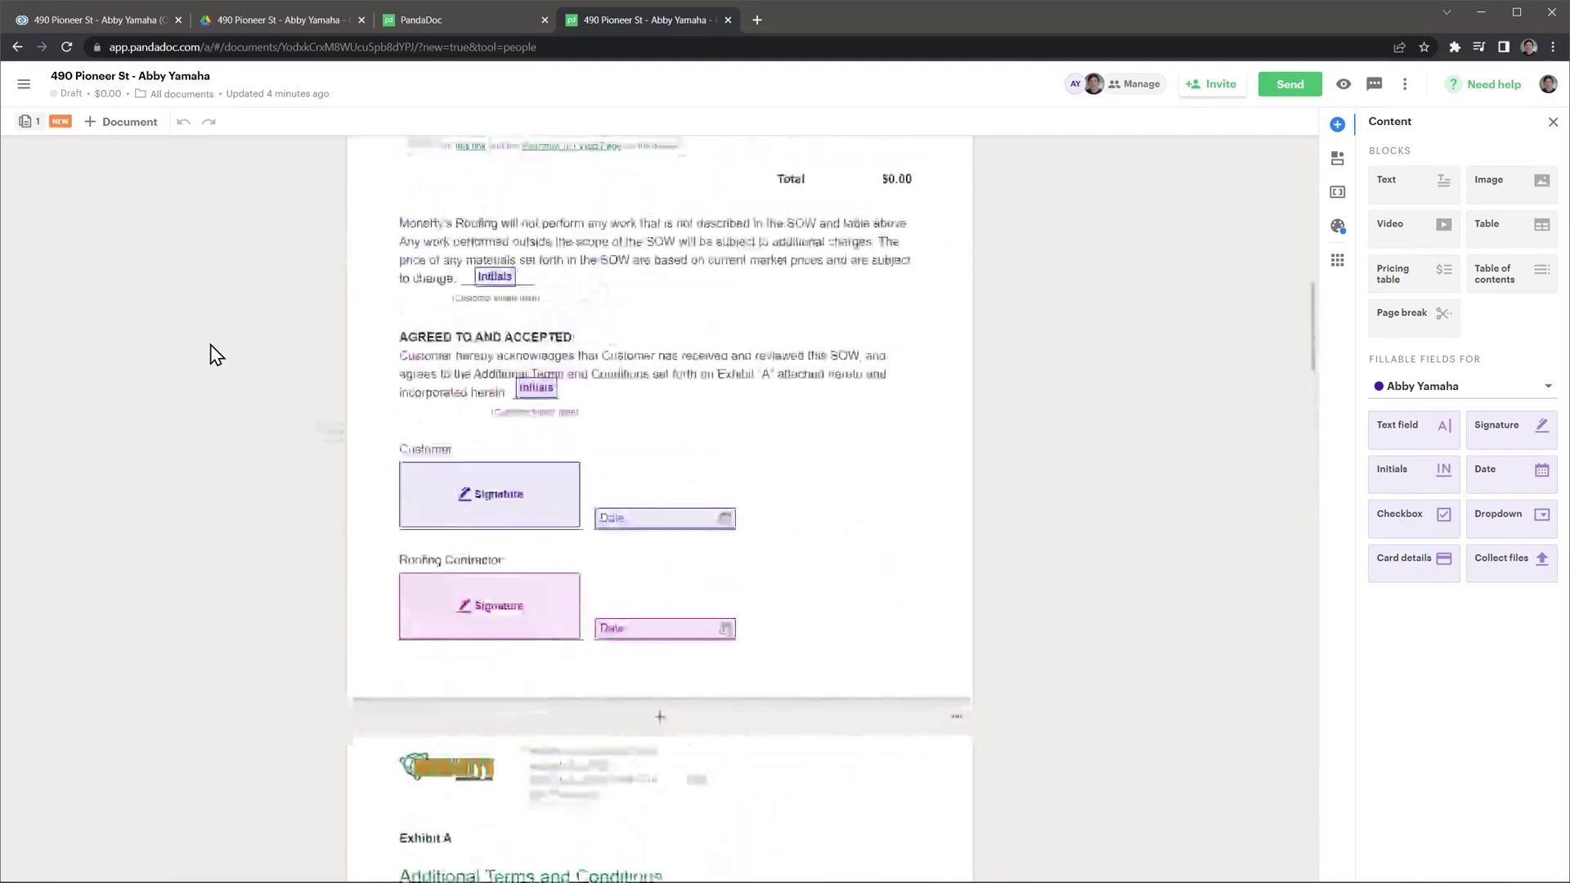
{"action": "scroll", "coordinate": [210, 345], "scroll_direction": "up", "scroll_amount": 1}
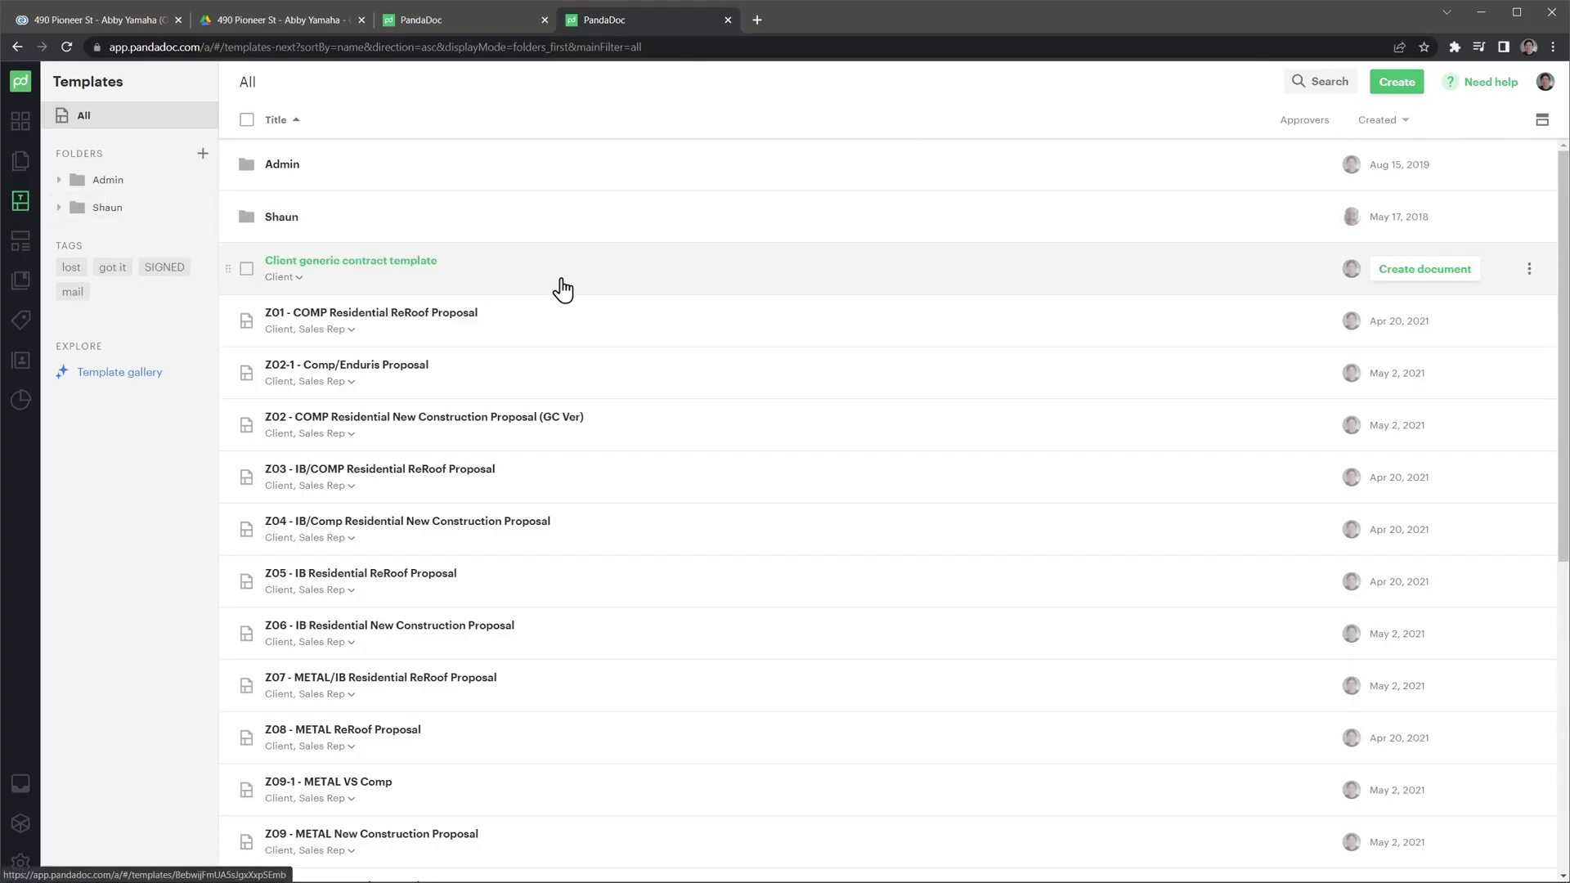
Step: Open the Z01 - COMP Residential ReRoof Proposal template from the templates list
{"action": "scroll", "coordinate": [563, 287], "scroll_direction": "down", "scroll_amount": 3}
{"action": "scroll", "coordinate": [563, 287], "scroll_direction": "down", "scroll_amount": 6}
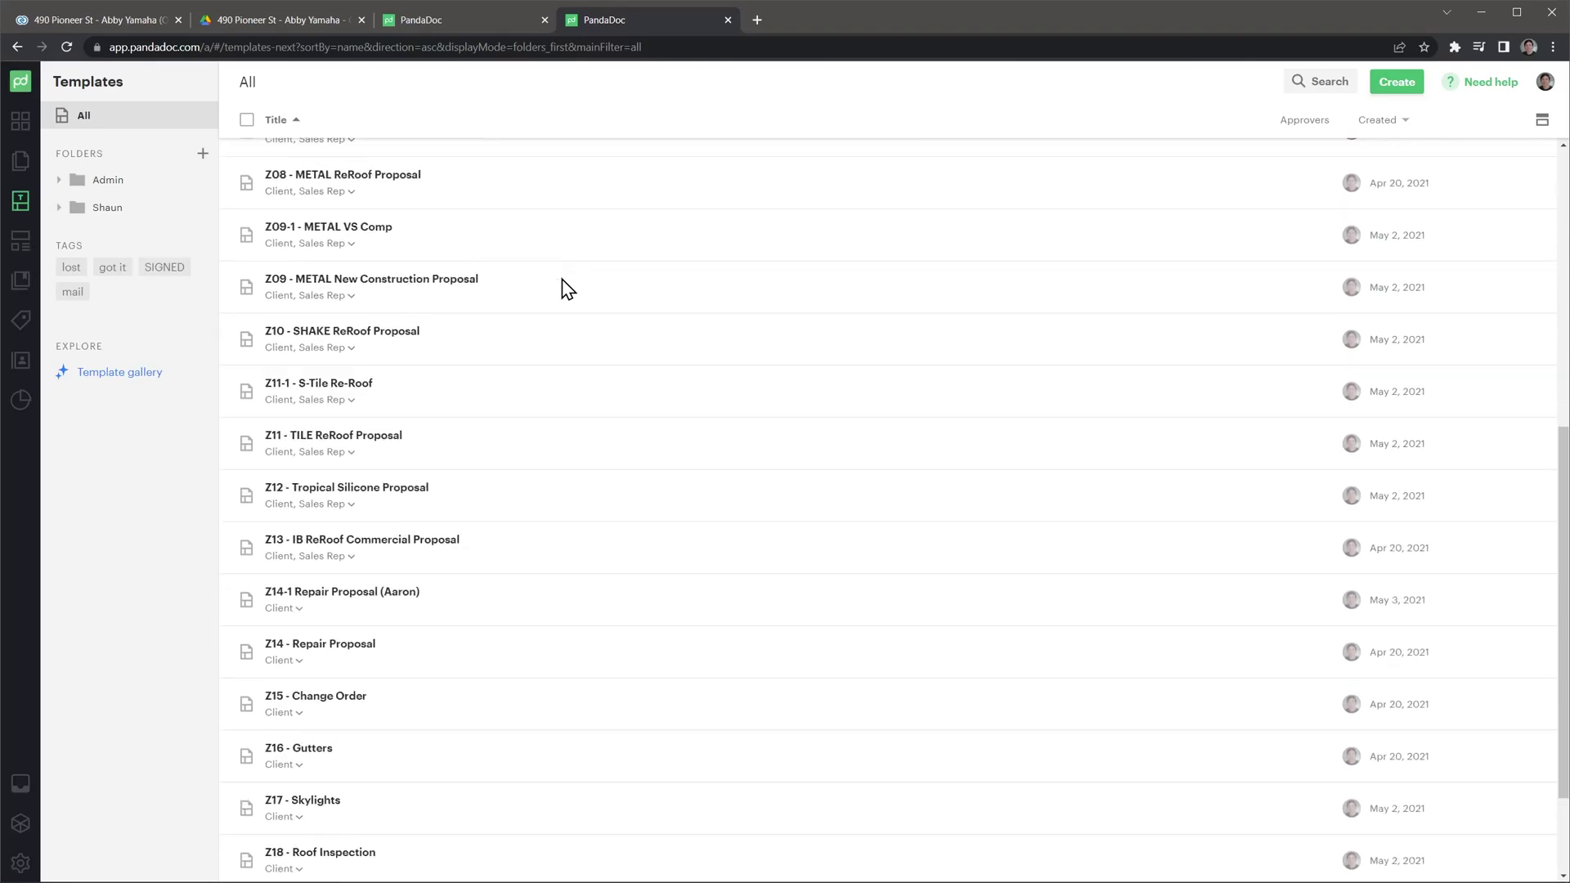
{"action": "scroll", "coordinate": [562, 287], "scroll_direction": "up", "scroll_amount": 9}
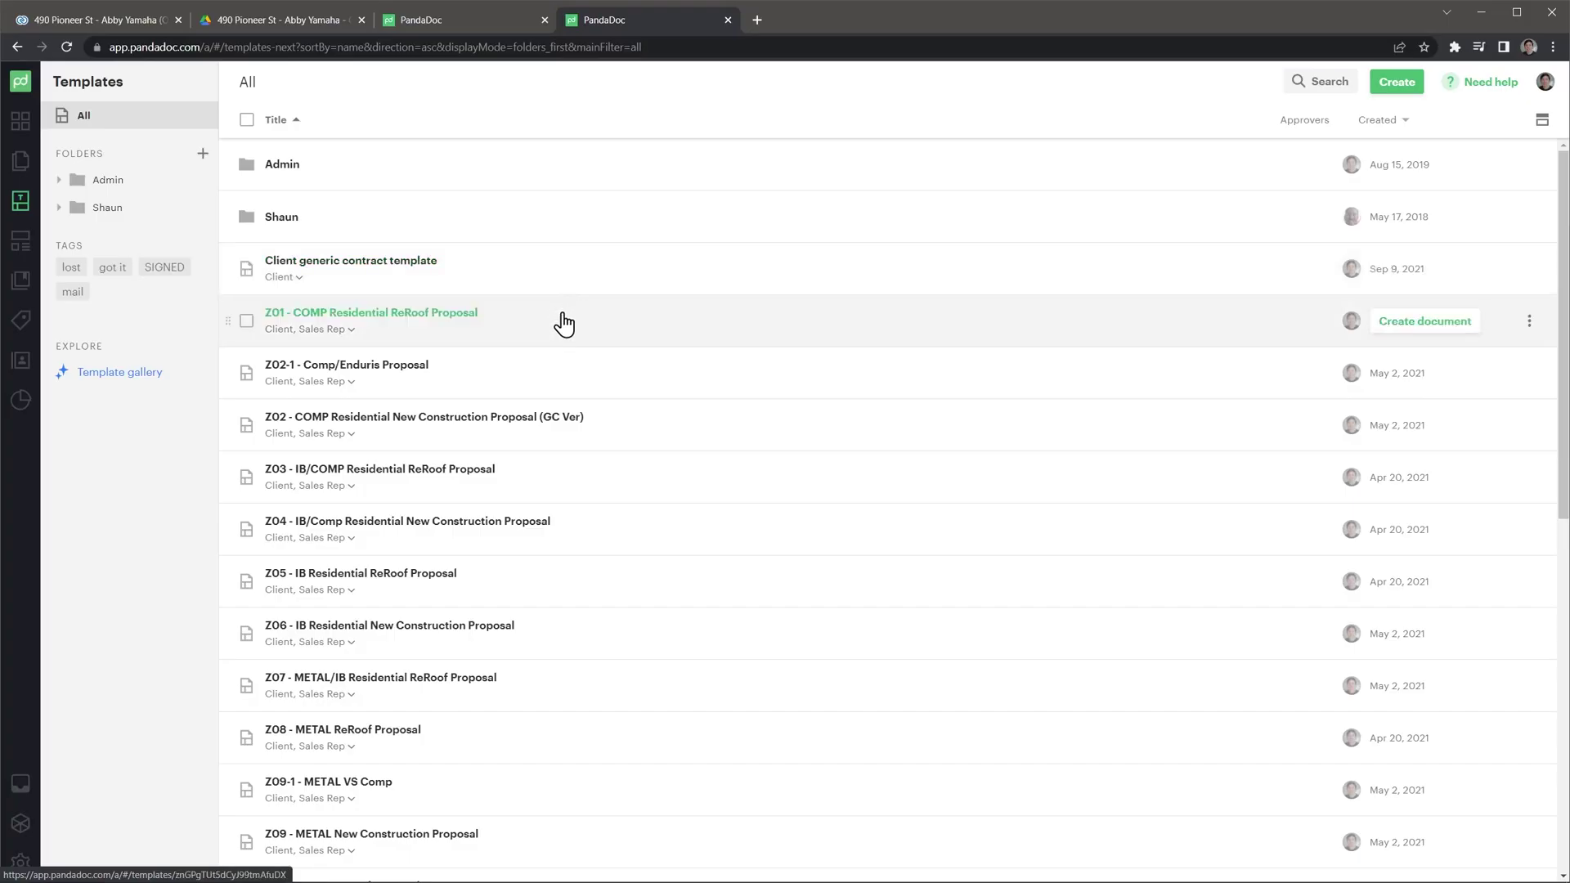
{"action": "left_click", "coordinate": [564, 325]}
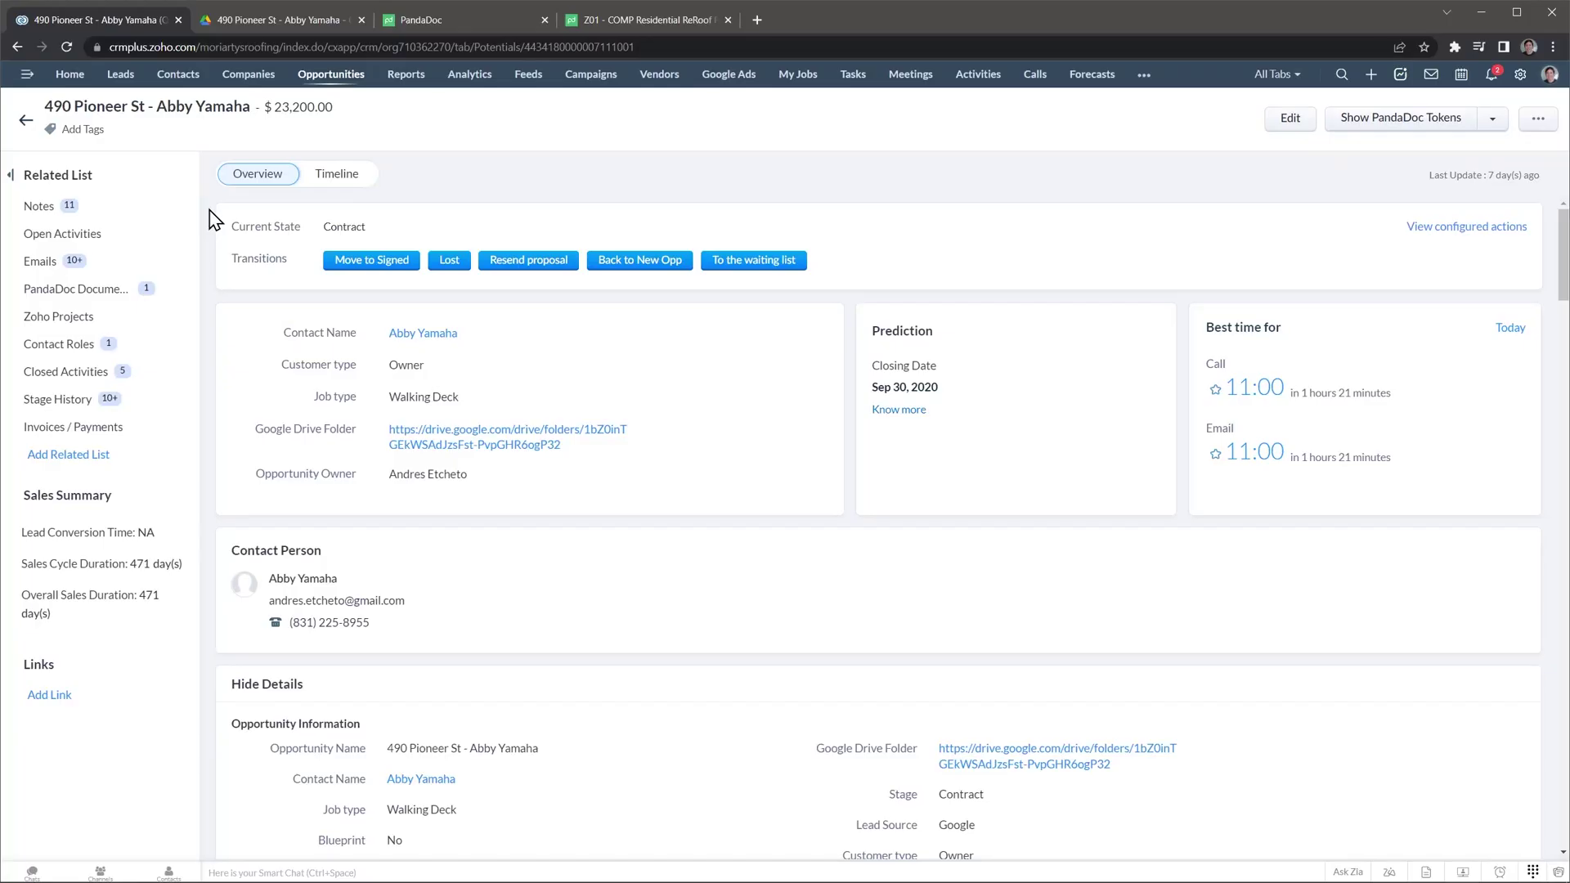
{"action": "left_click", "coordinate": [110, 293]}
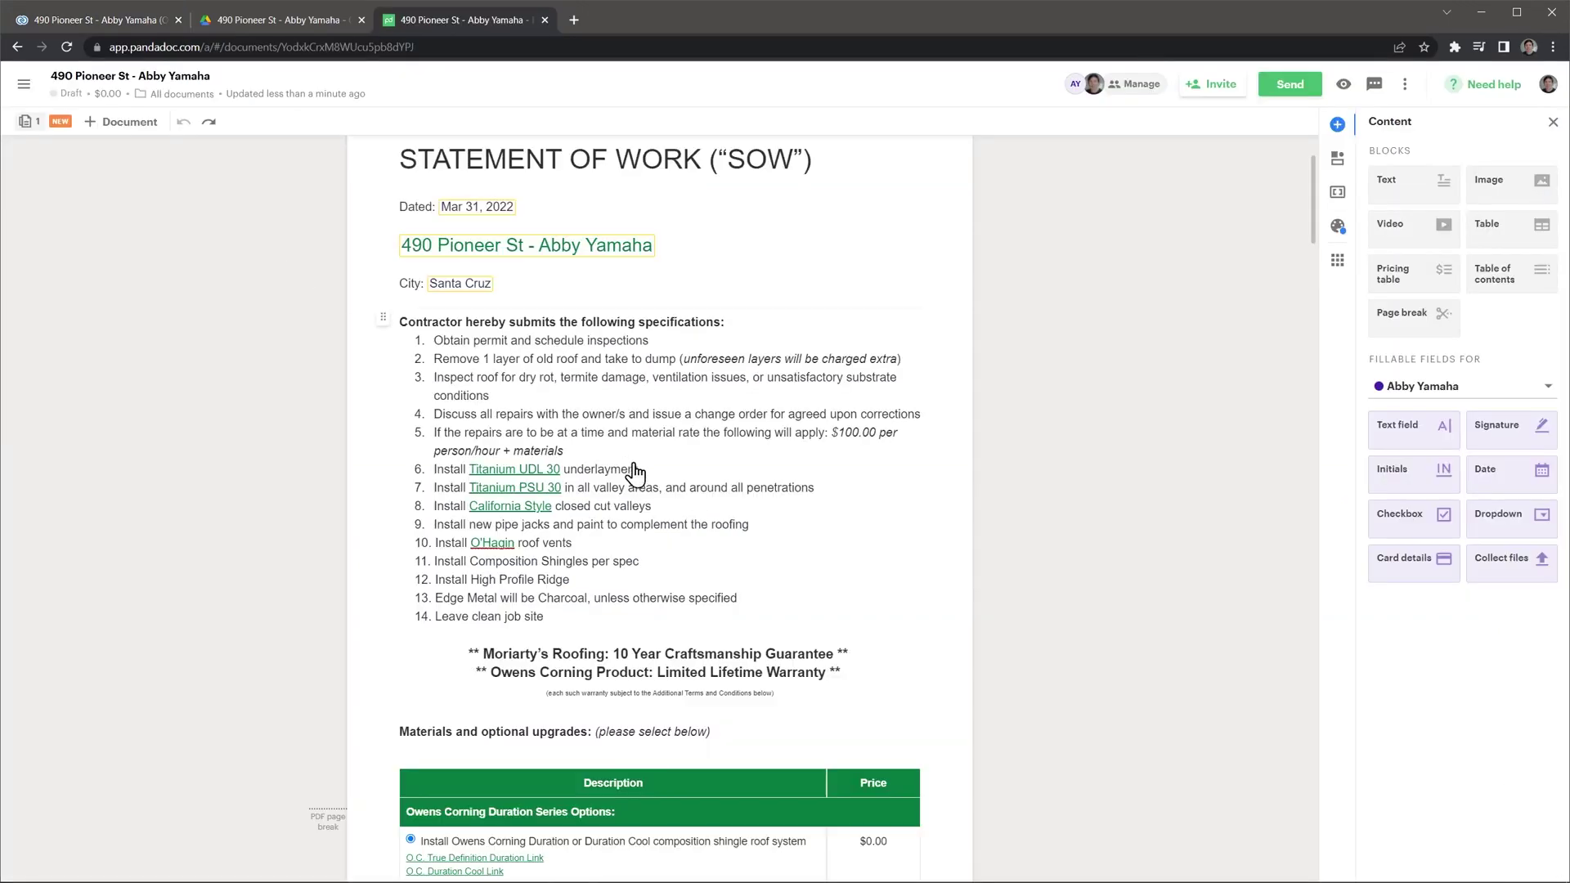
{"action": "left_click", "coordinate": [649, 467]}
{"action": "key", "text": "Return"}
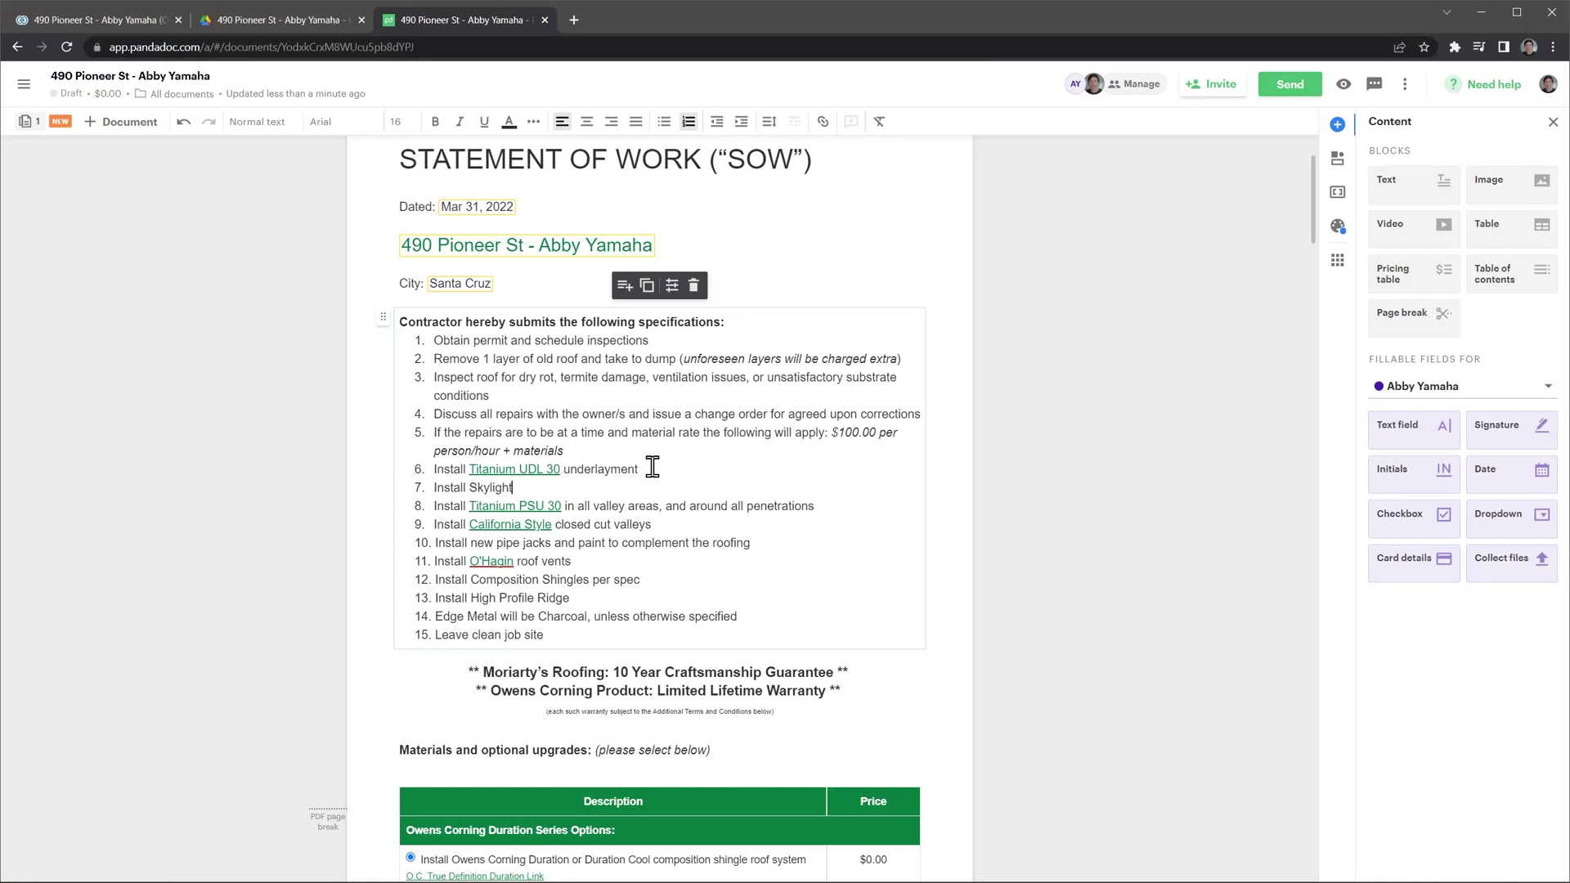
Step: Add a Skylight section to the pricing table containing the $893.72 Velux skylight product
{"action": "scroll", "coordinate": [651, 466], "scroll_direction": "down", "scroll_amount": 5}
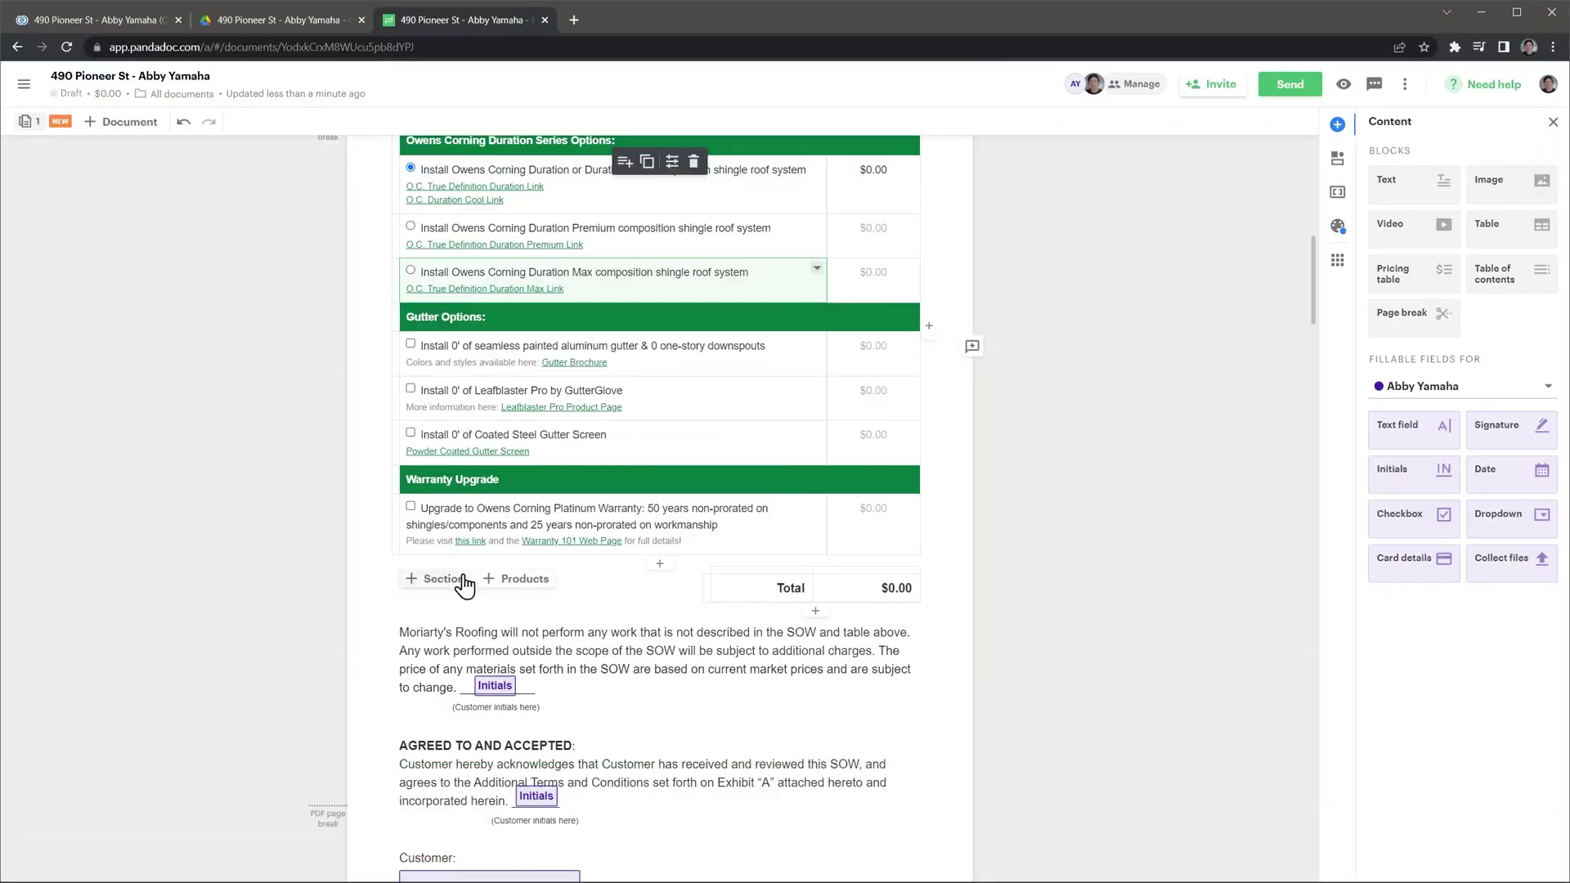
{"action": "left_click", "coordinate": [442, 579]}
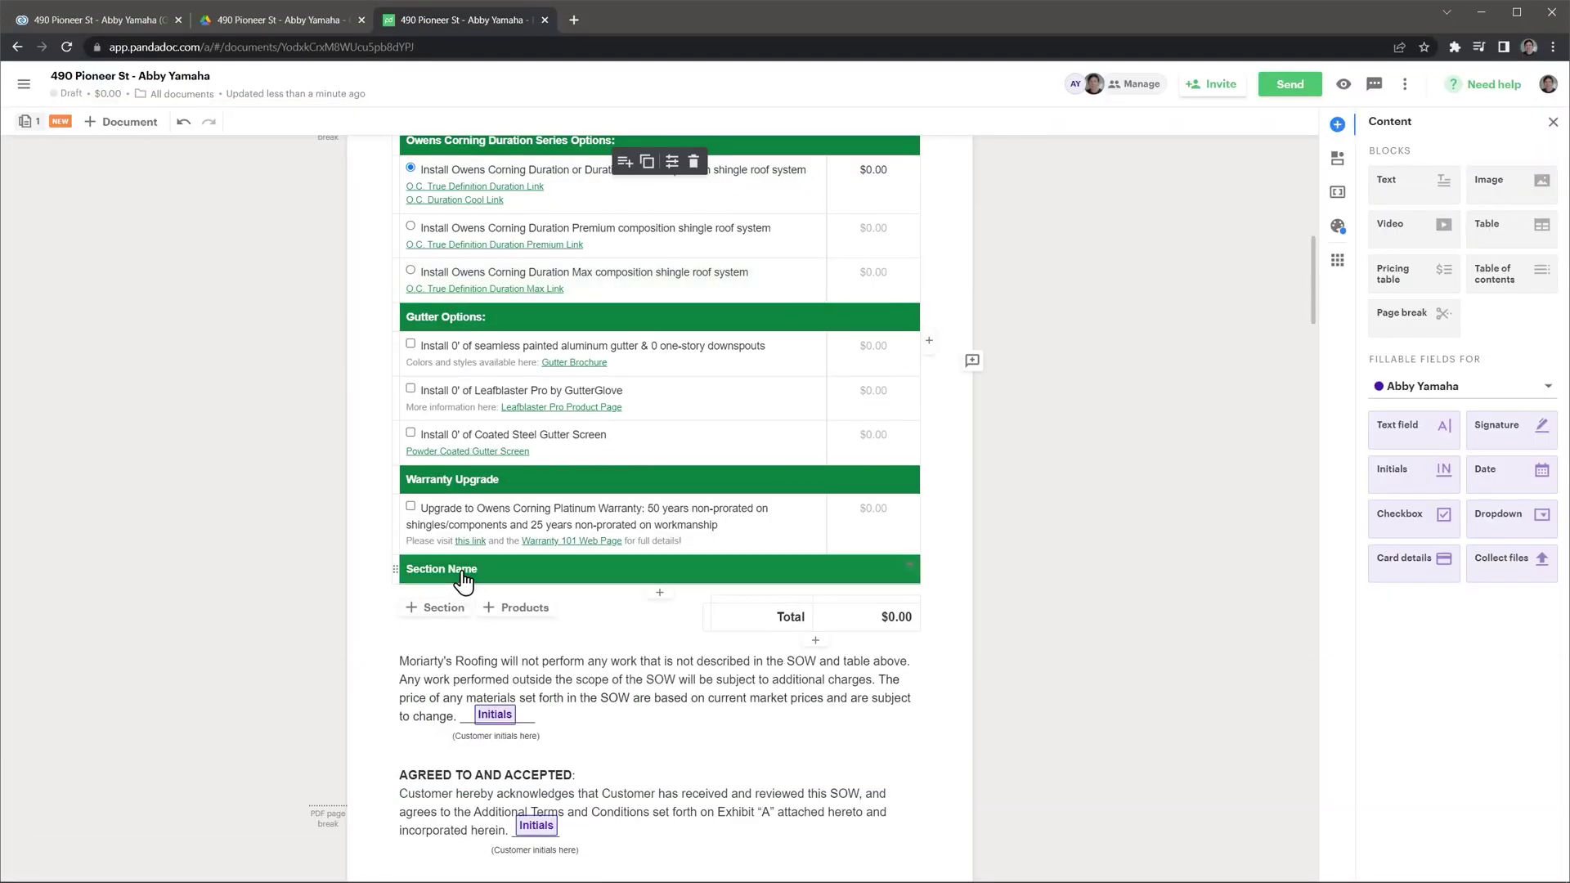
{"action": "double_click", "coordinate": [462, 570]}
{"action": "type", "text": "Skylight"}
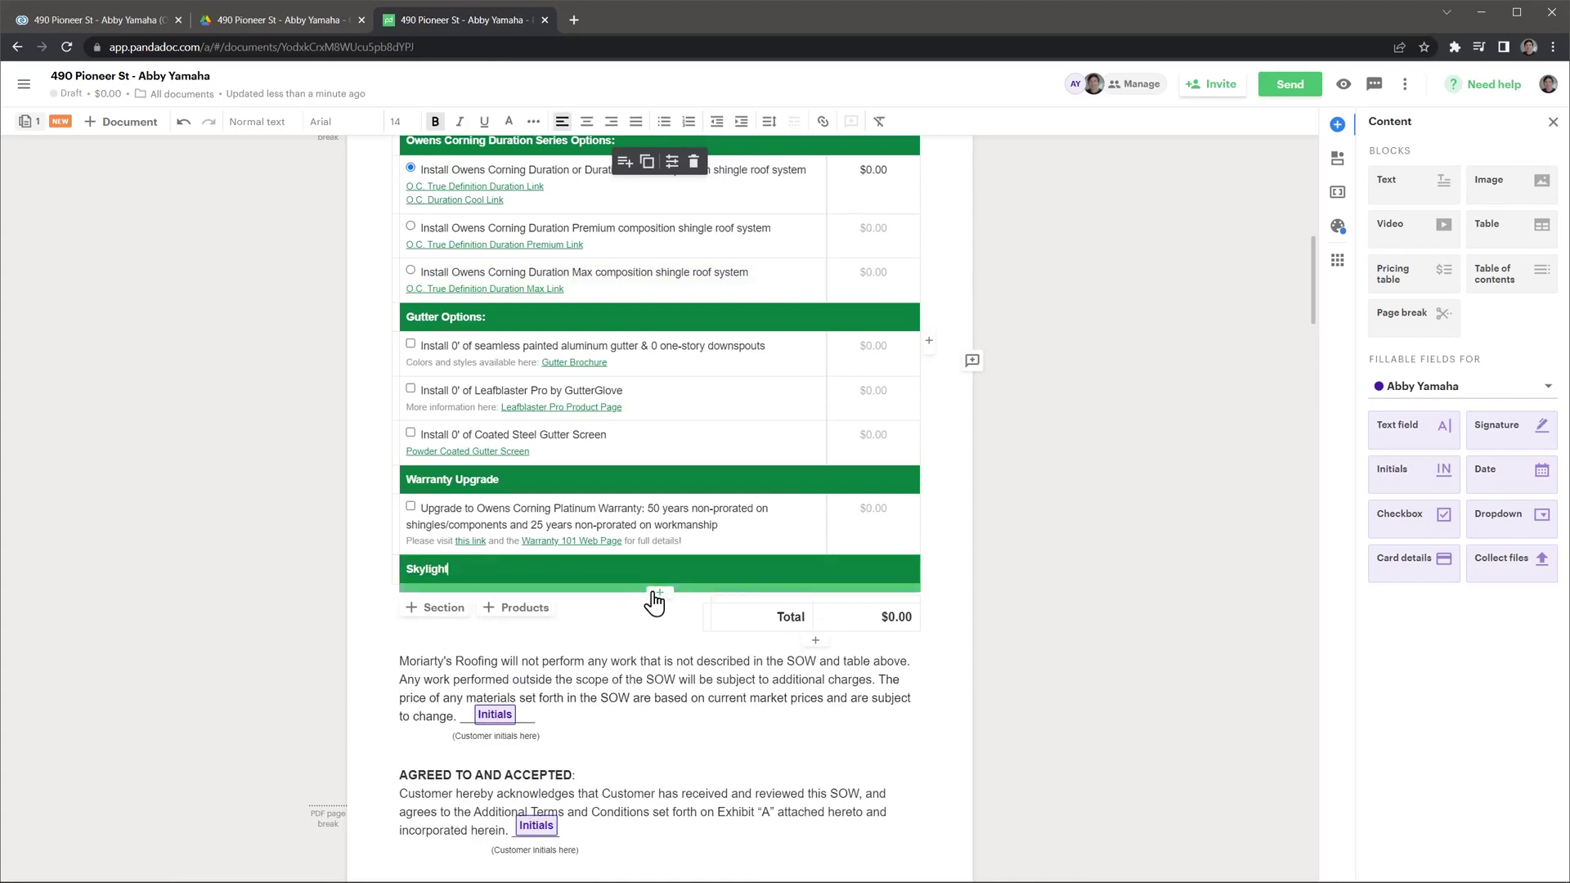
{"action": "left_click", "coordinate": [659, 592]}
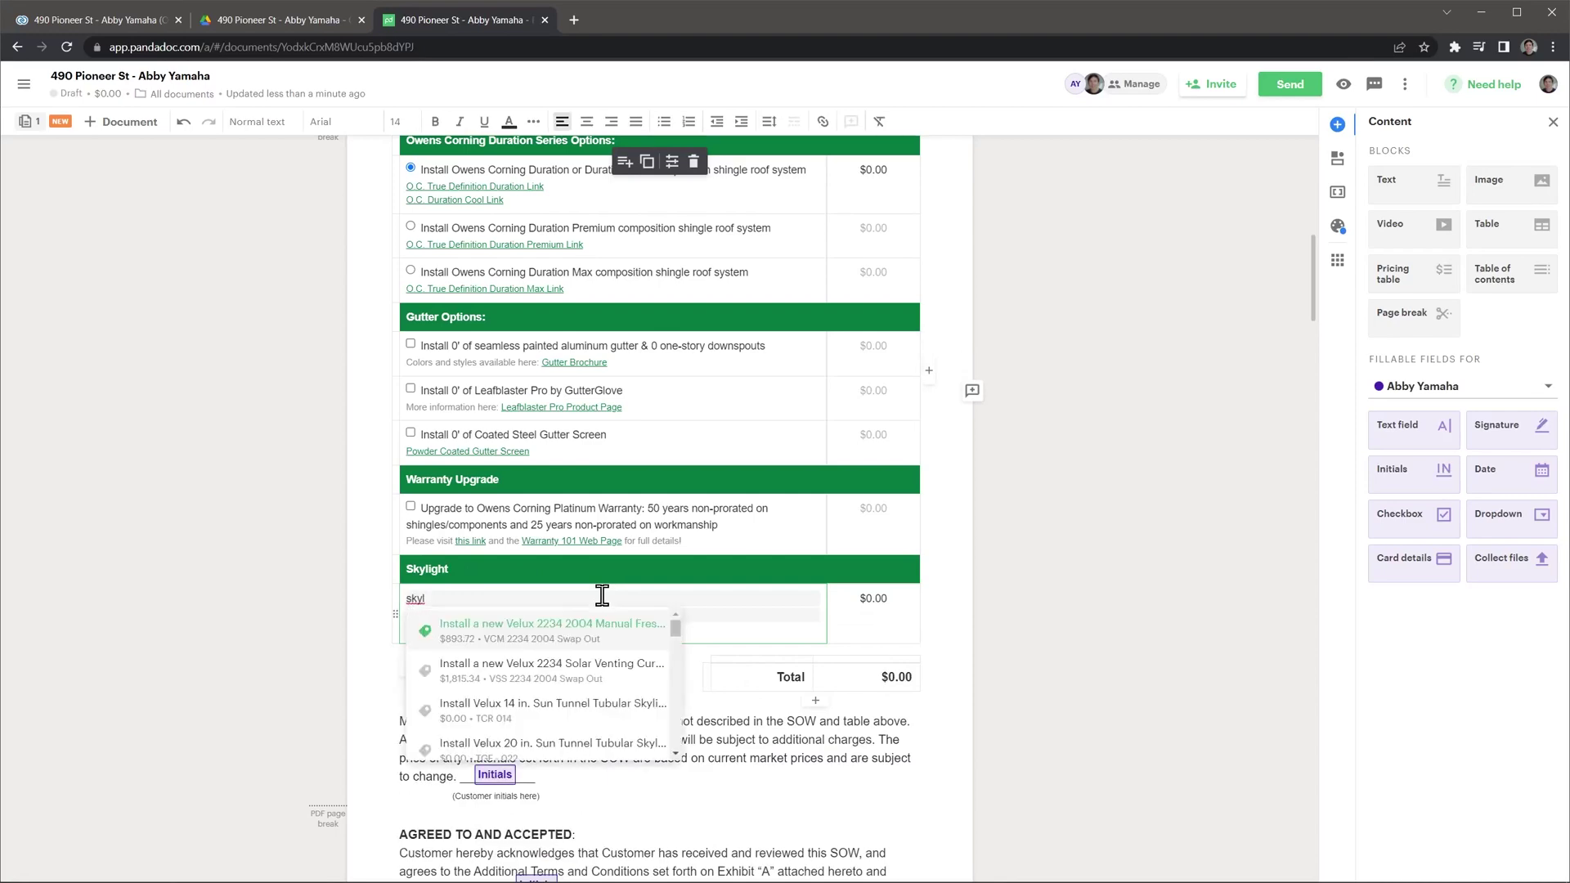
{"action": "left_click", "coordinate": [576, 631]}
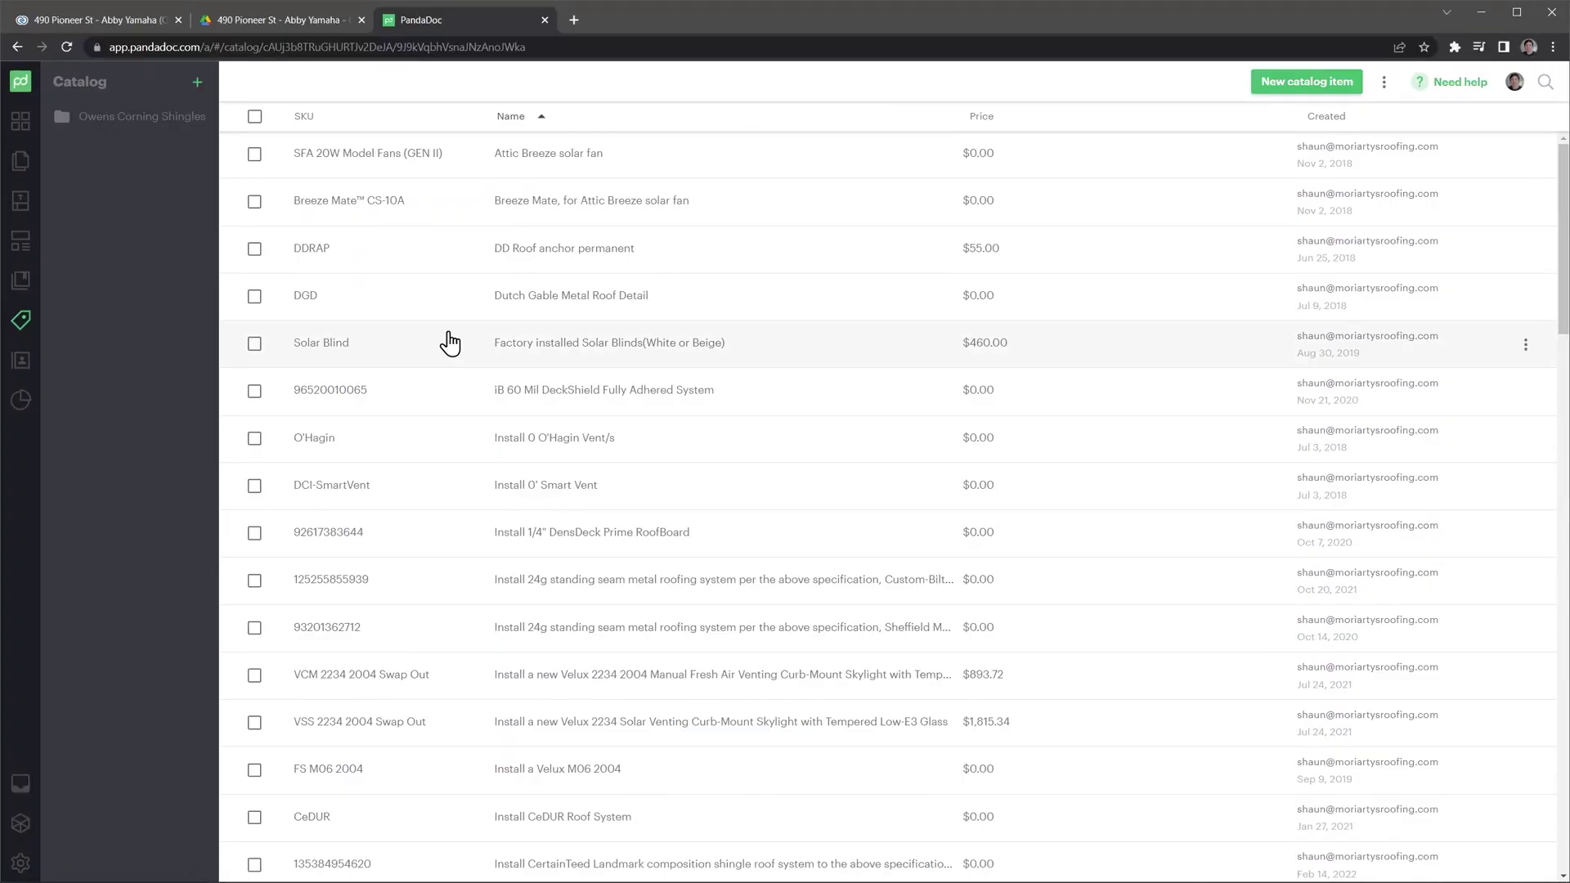
Step: Open the TMR 0014 0000 skylight item in the product Catalog for editing
{"action": "scroll", "coordinate": [449, 343], "scroll_direction": "down", "scroll_amount": 13}
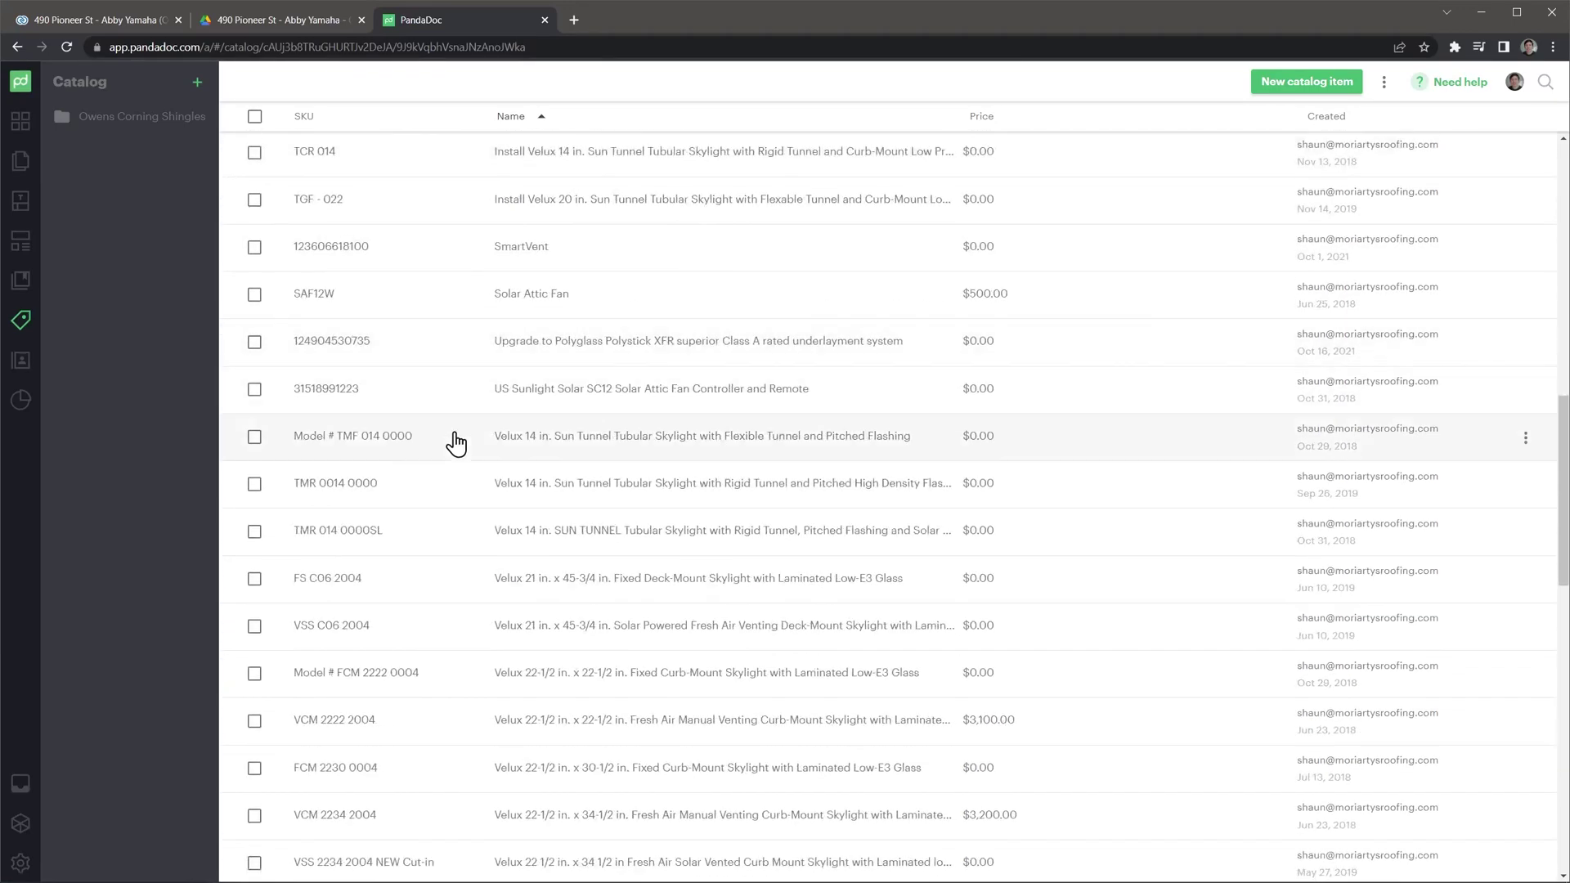
{"action": "left_click", "coordinate": [450, 482]}
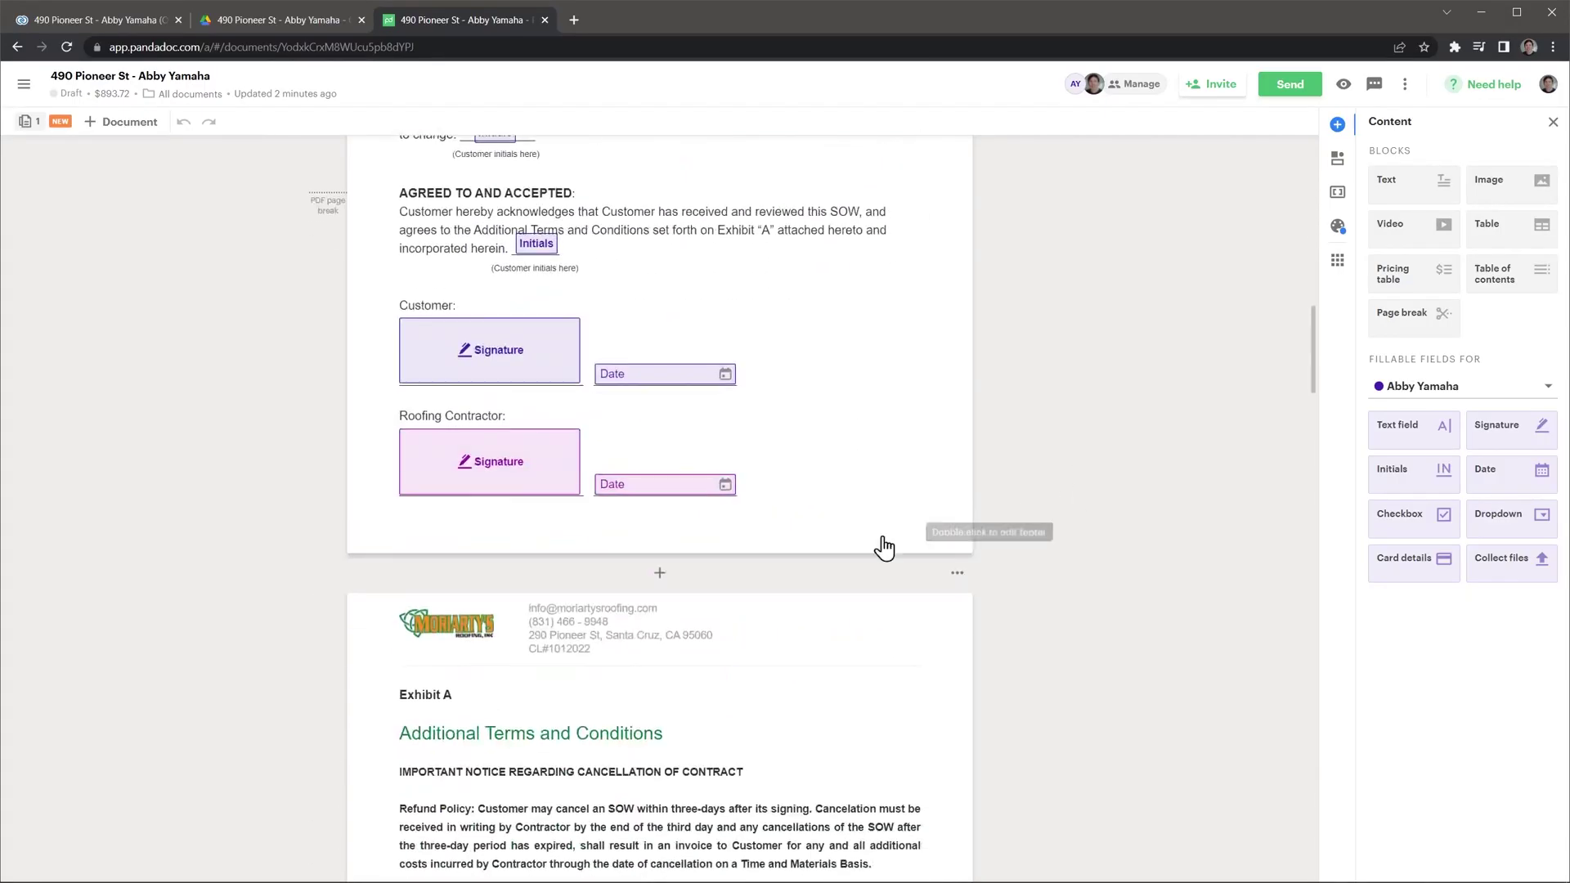
Step: Insert the 01 Signature May 2021 block between pages, assigning the Client and Sales Rep signers
{"action": "left_click", "coordinate": [658, 574]}
{"action": "left_click", "coordinate": [654, 653]}
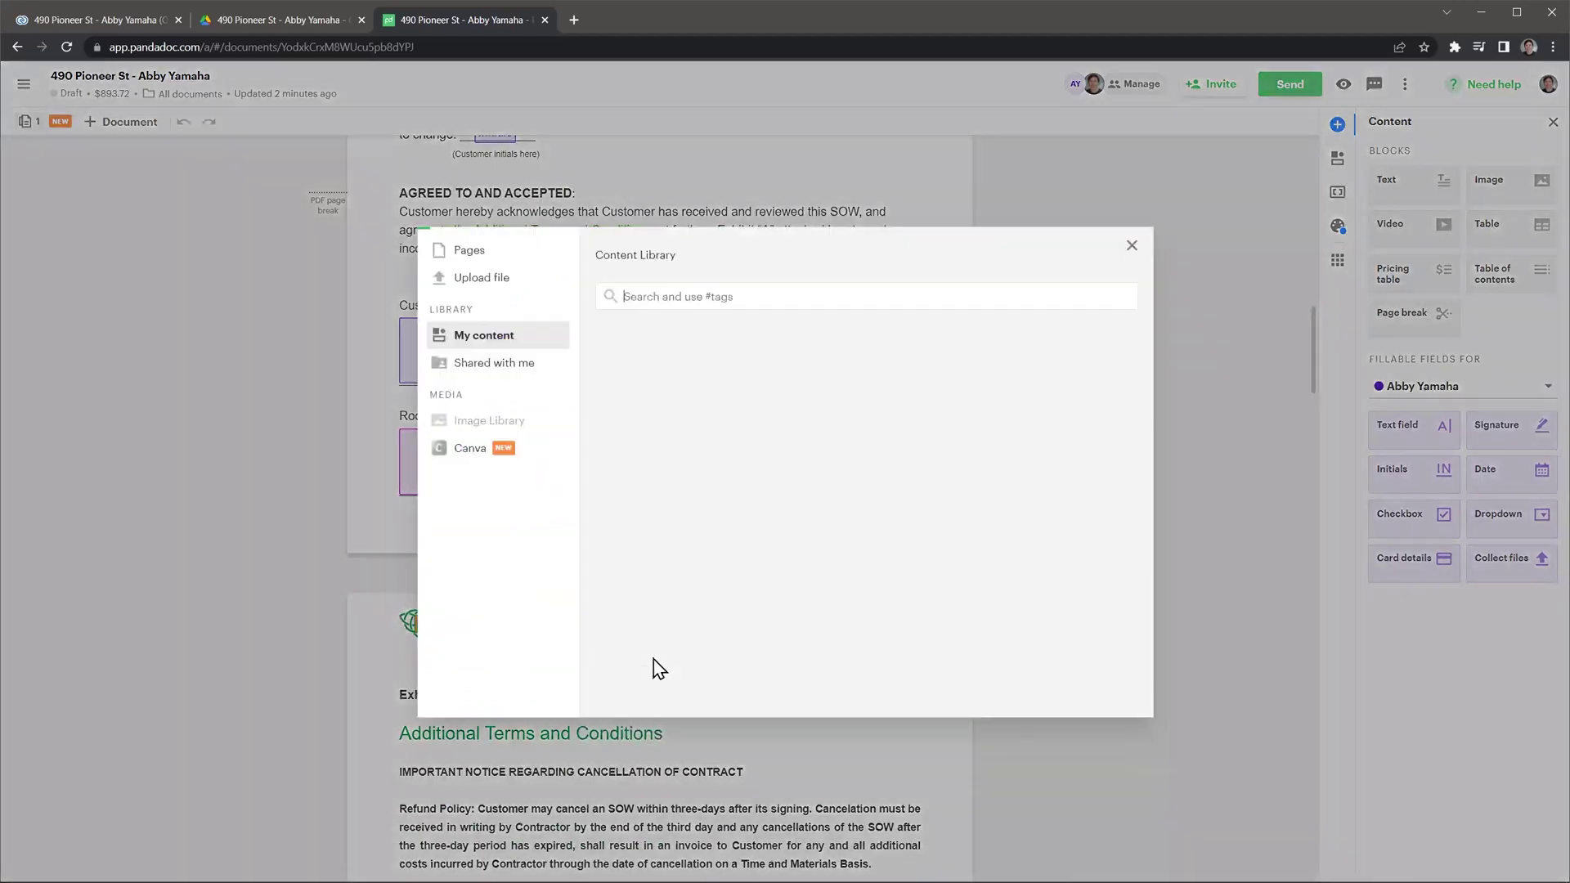
{"action": "left_click", "coordinate": [663, 523]}
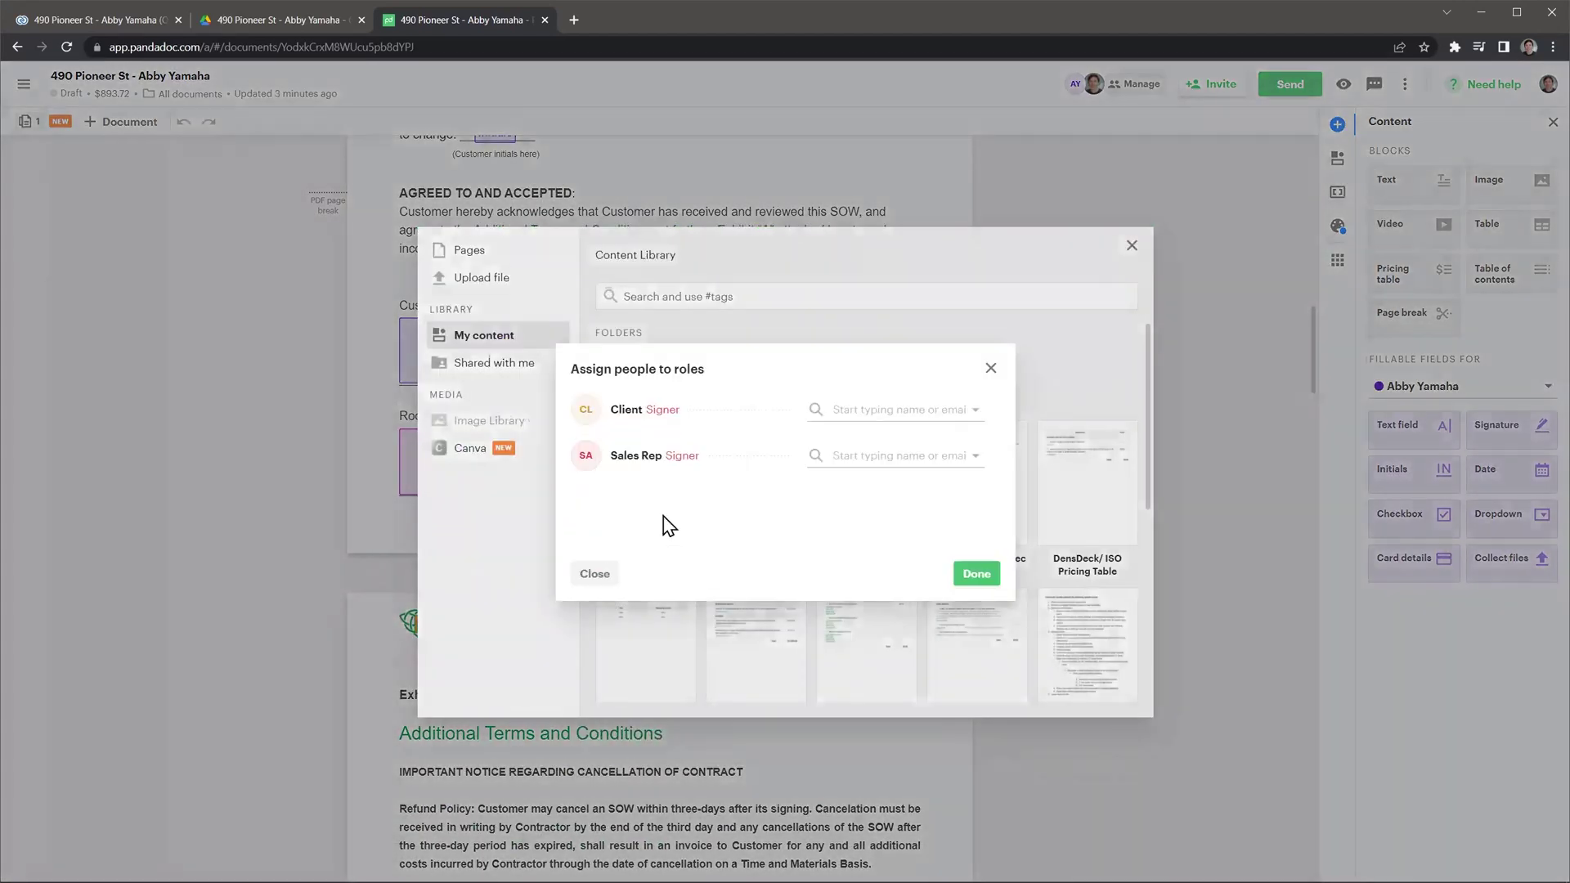
{"action": "left_click", "coordinate": [920, 409]}
{"action": "left_click", "coordinate": [912, 444]}
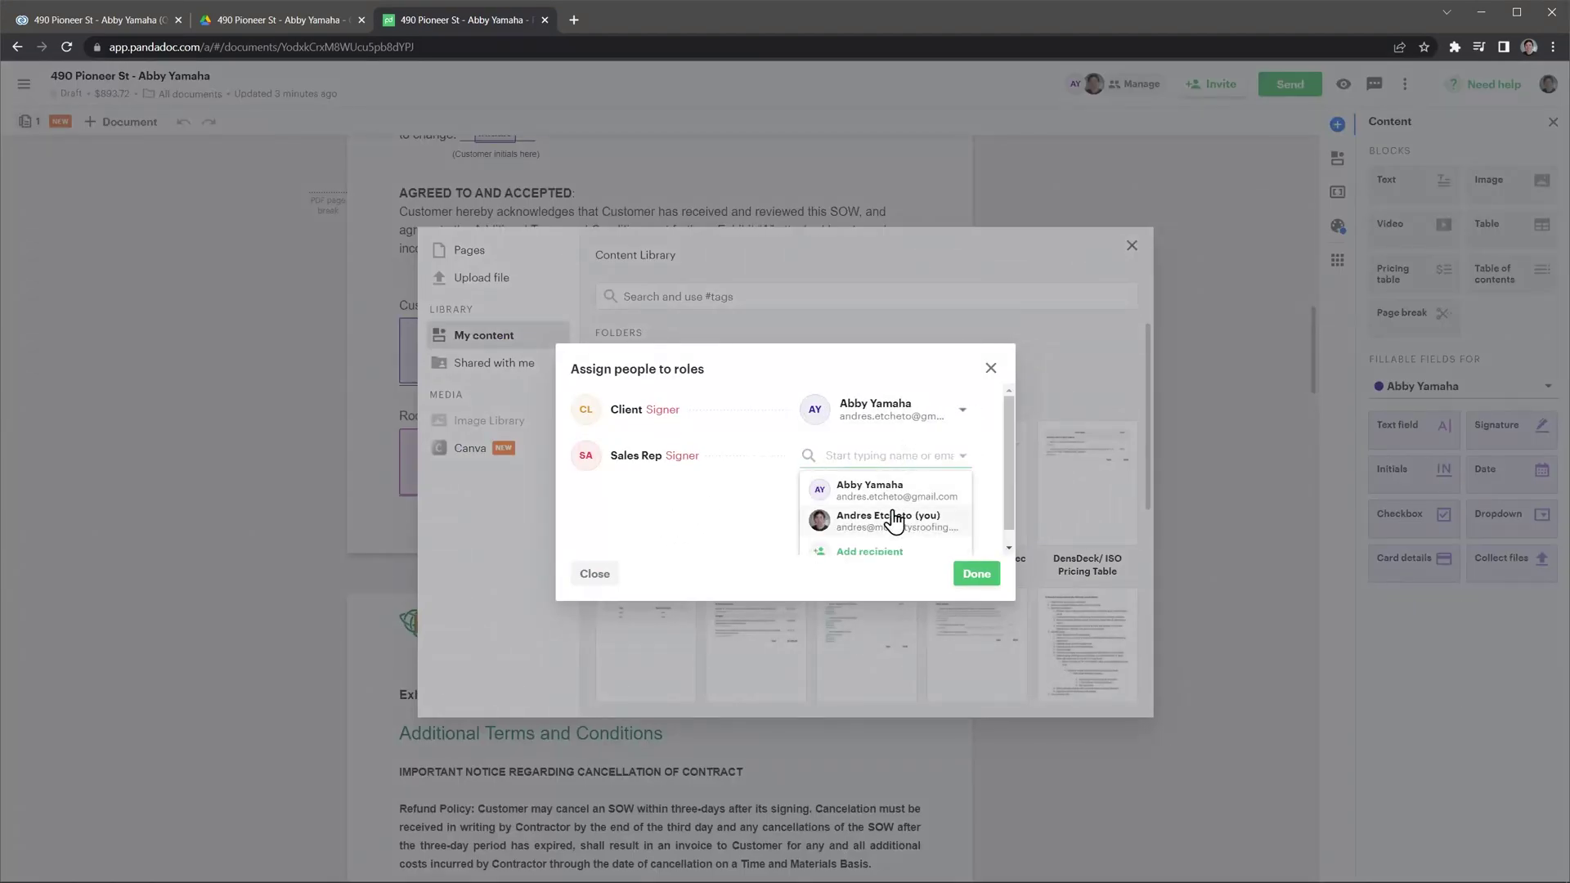
{"action": "left_click", "coordinate": [842, 518]}
{"action": "left_click", "coordinate": [976, 573]}
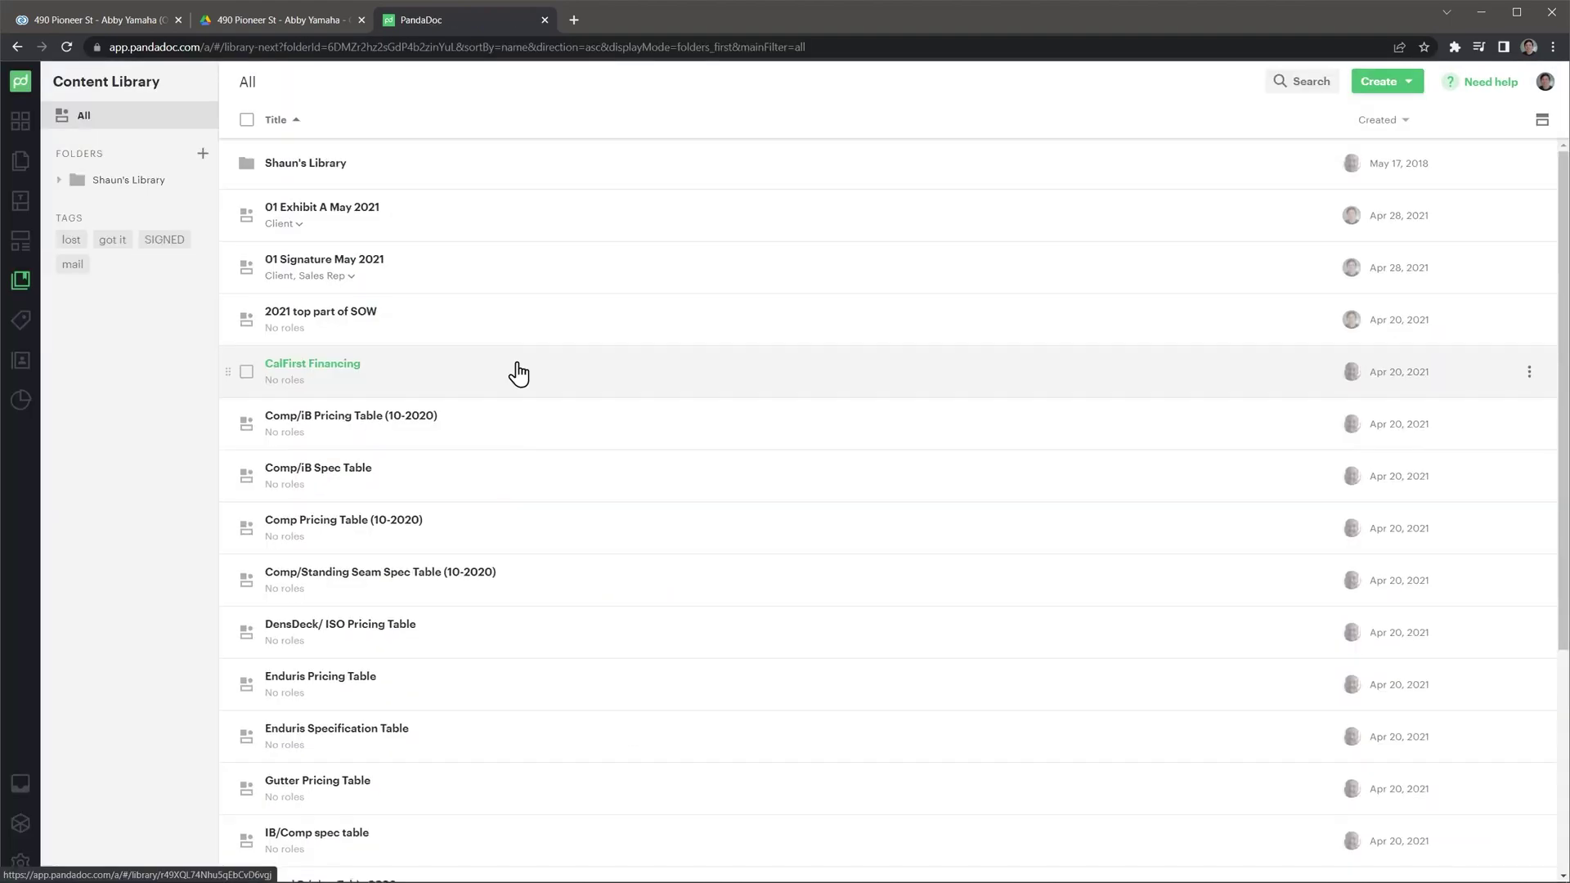
Step: Open the DensDeck/ ISO Pricing Table content item and edit its Description header
{"action": "scroll", "coordinate": [490, 392], "scroll_direction": "down", "scroll_amount": 3}
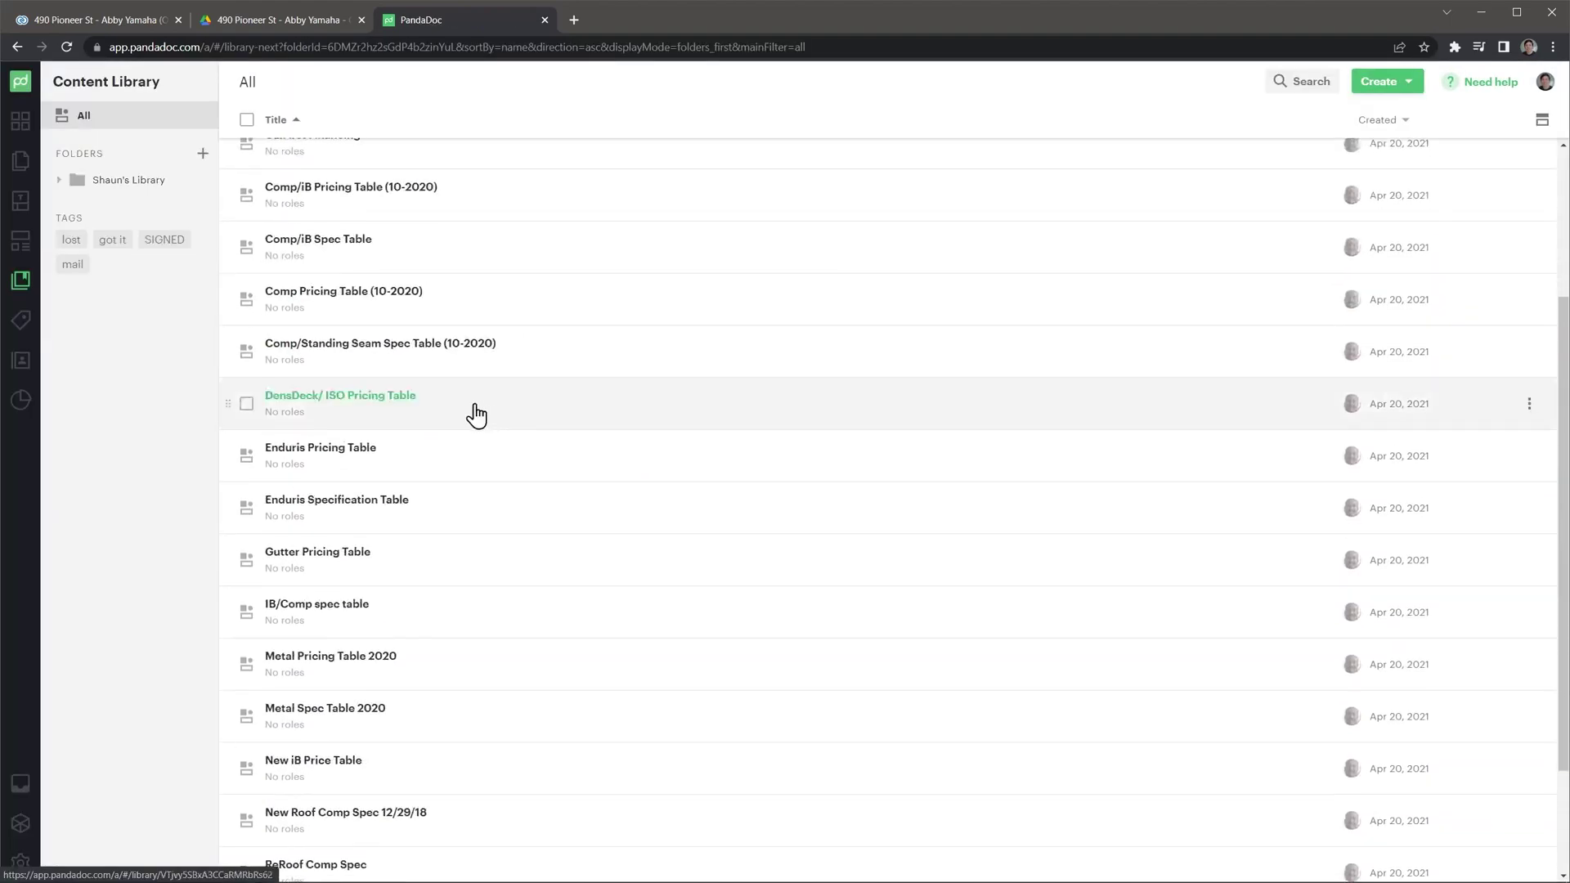
{"action": "left_click", "coordinate": [403, 399]}
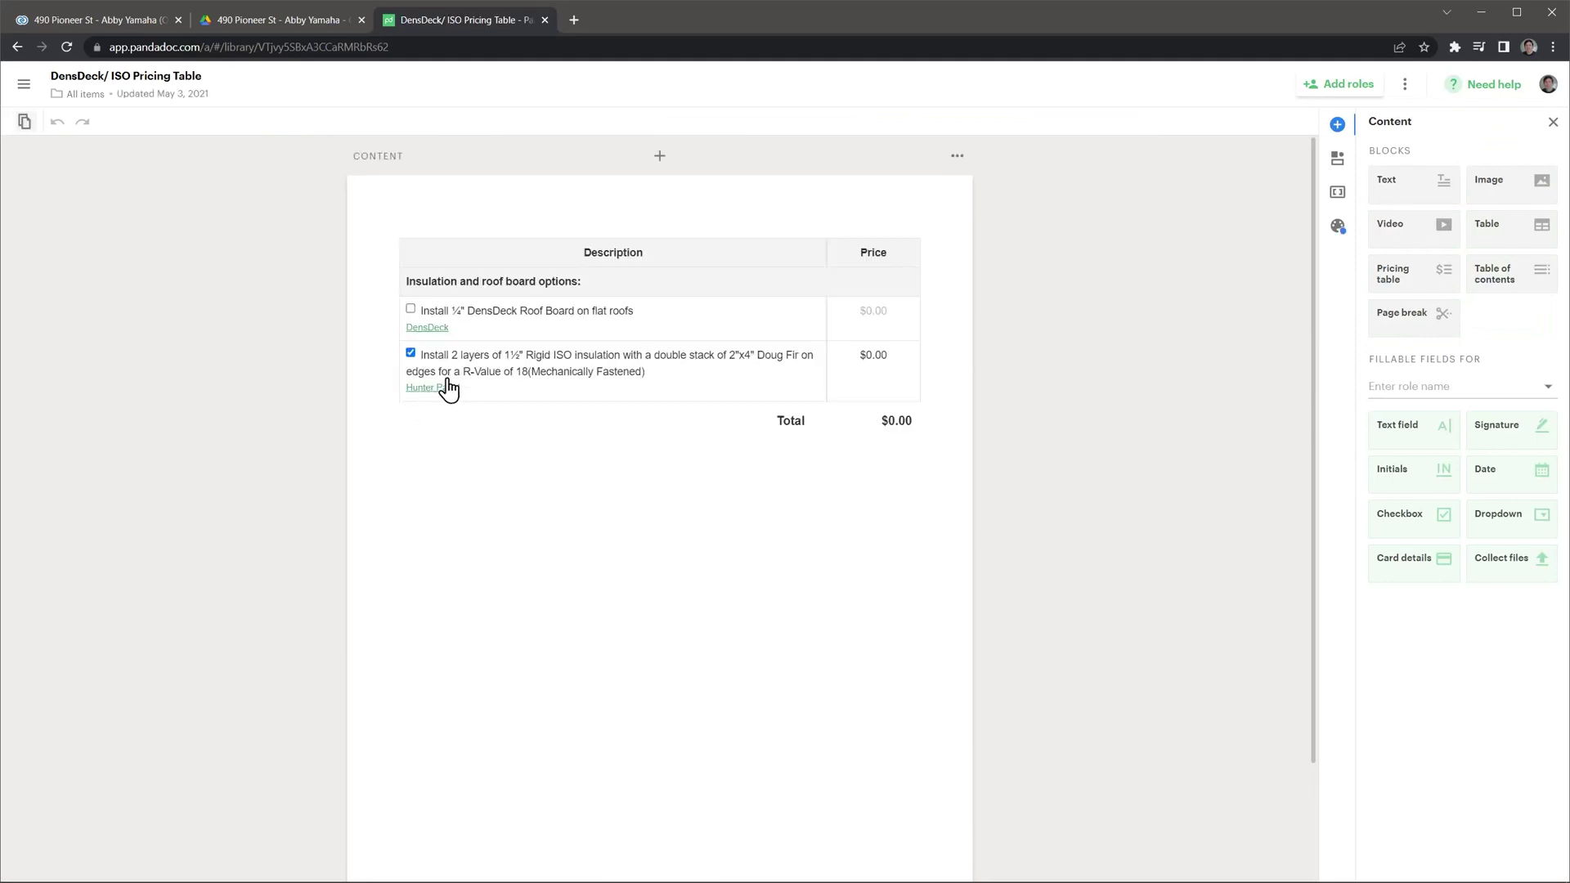
{"action": "left_click", "coordinate": [703, 271]}
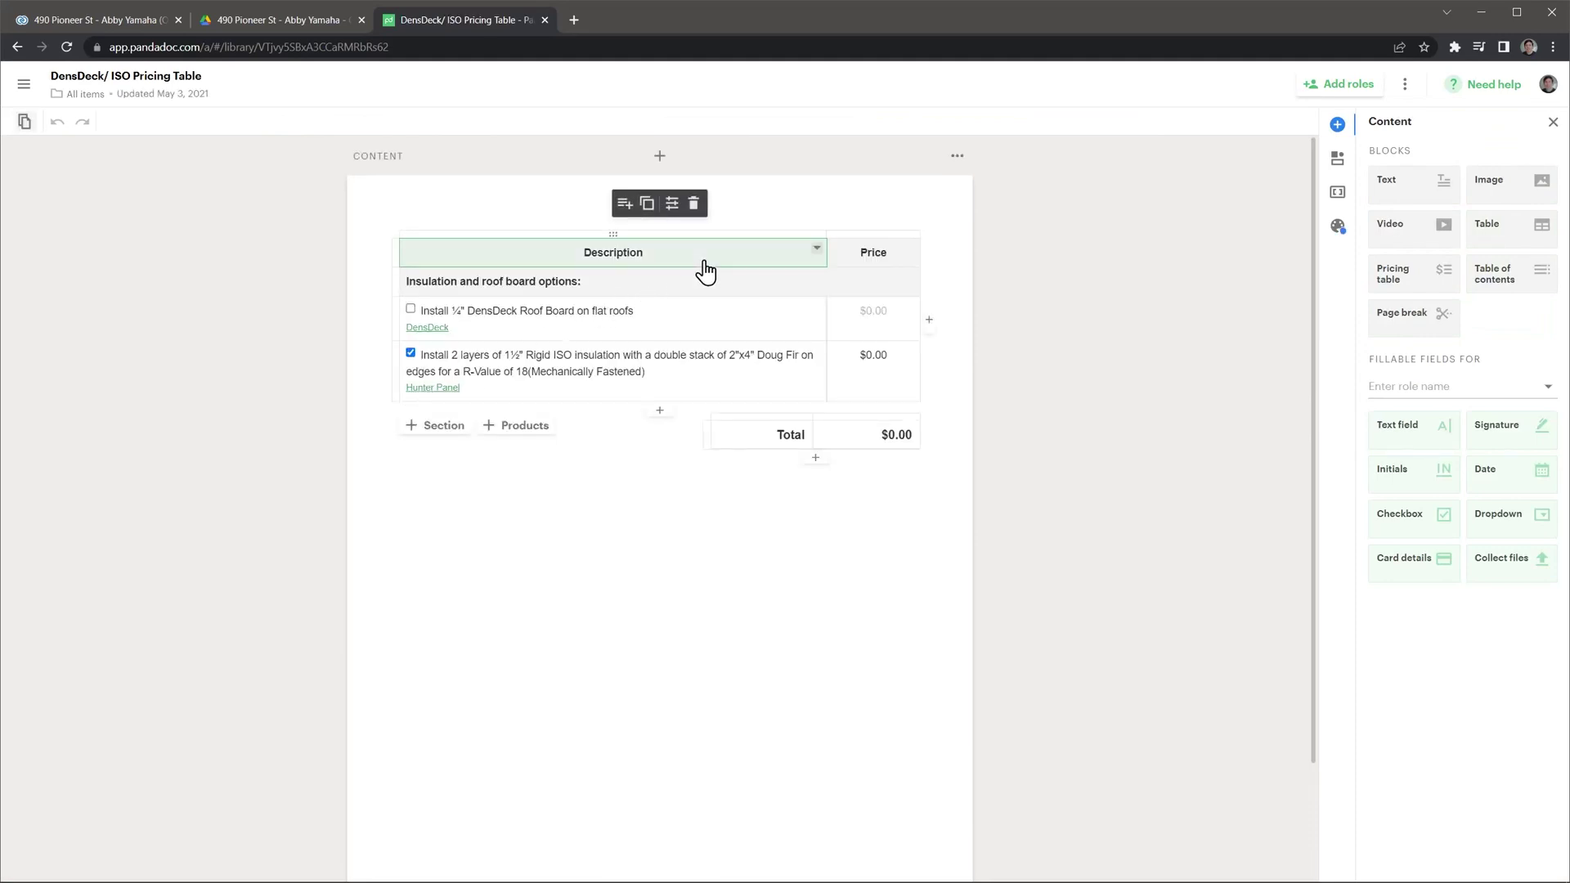
{"action": "left_click", "coordinate": [703, 260]}
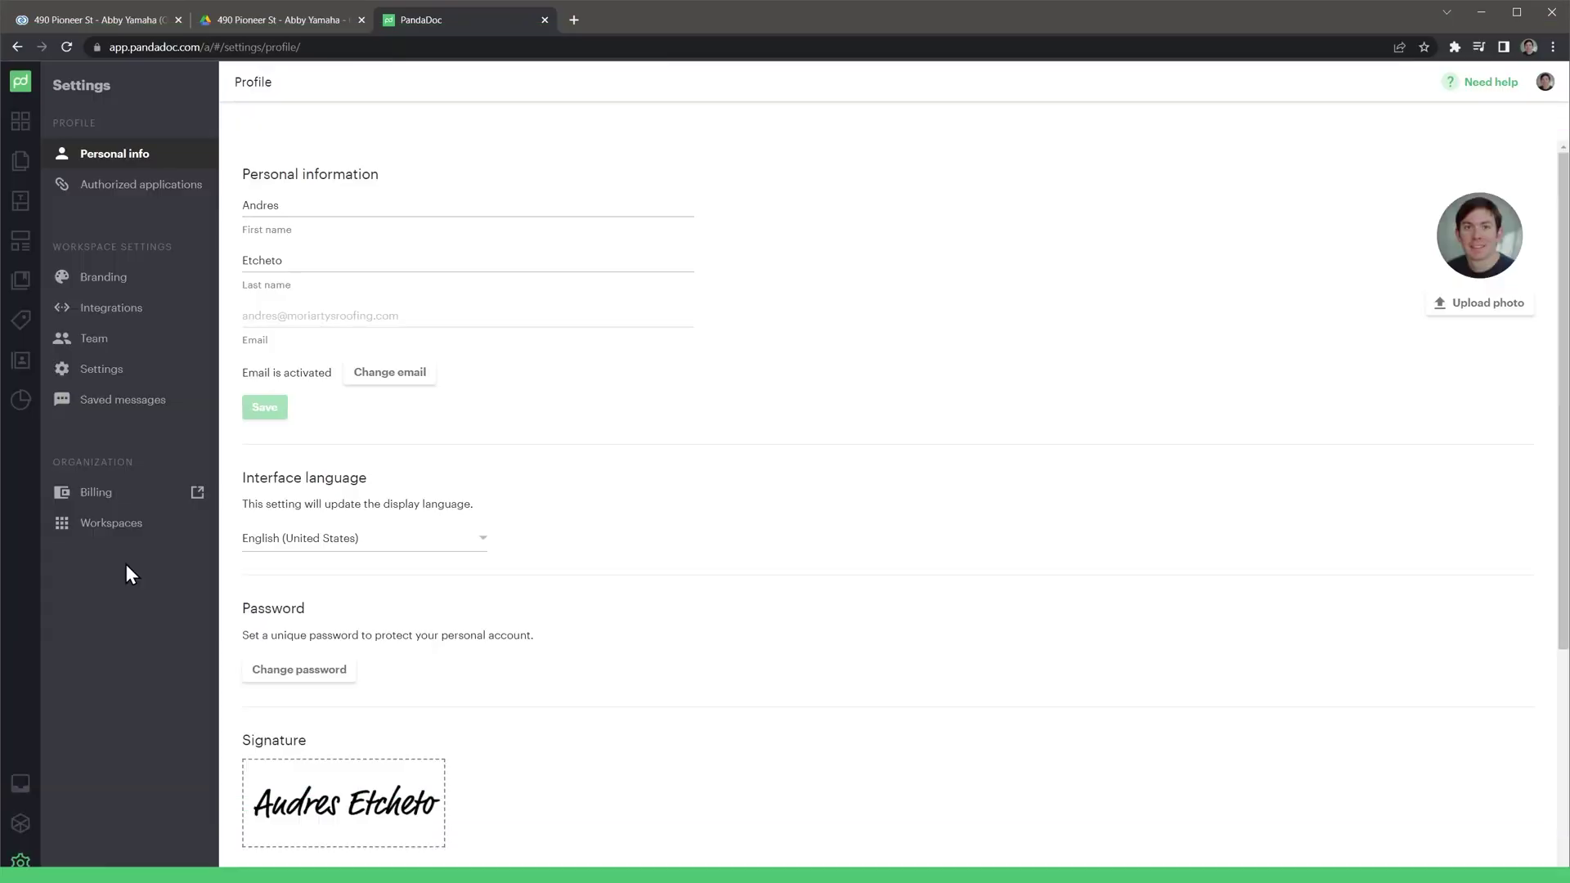
{"action": "left_click", "coordinate": [137, 278]}
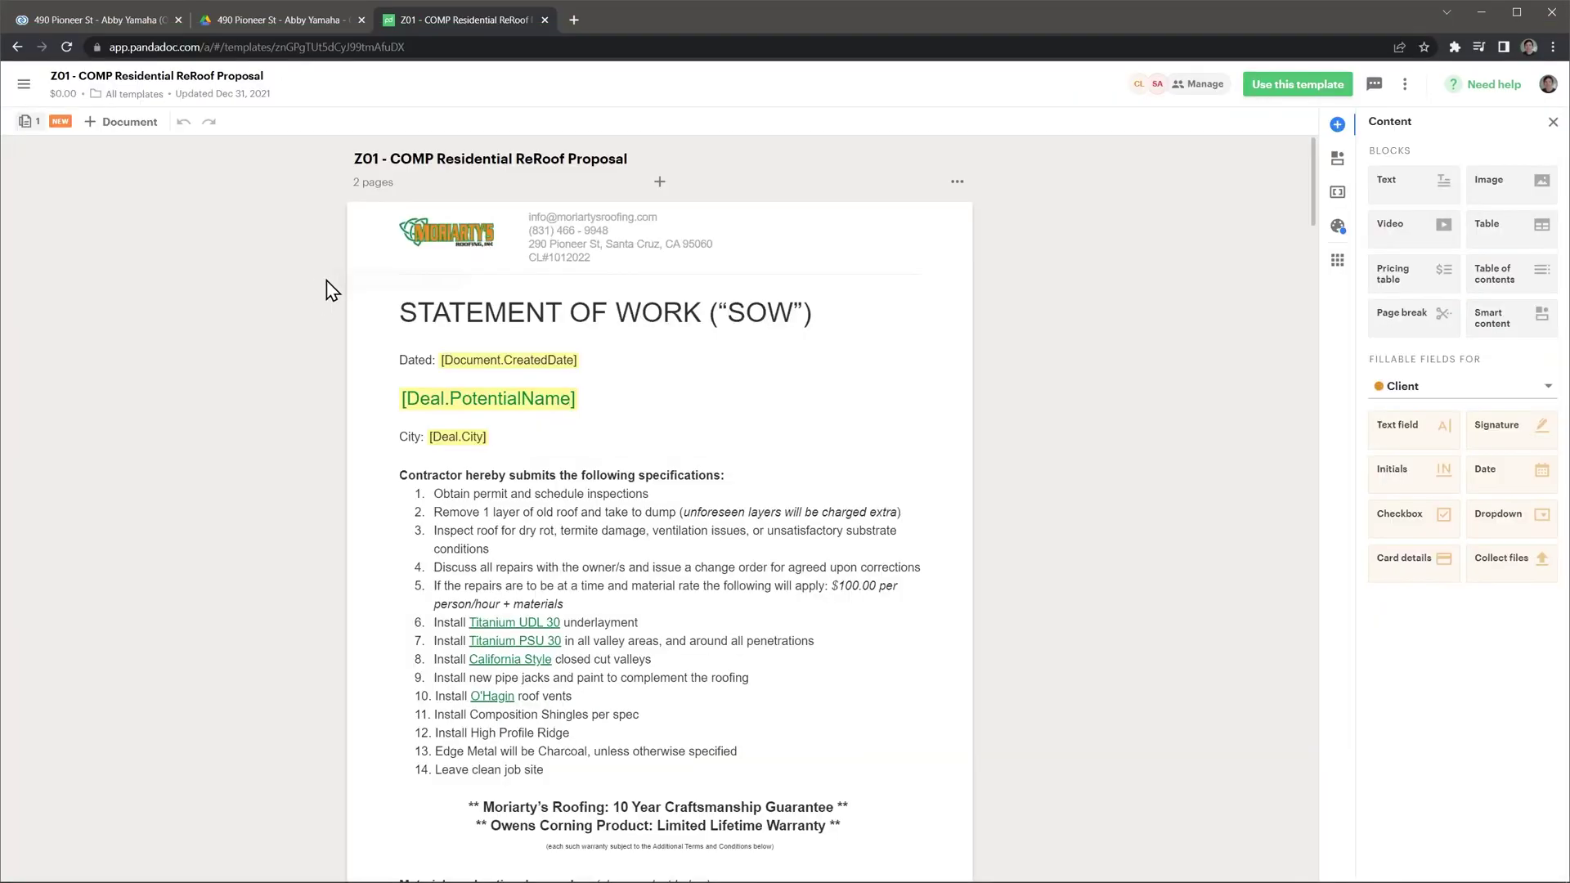
Step: Place the worker-on-roof Image Library photo below the spec list, then view the Recipients list
{"action": "double_click", "coordinate": [454, 241]}
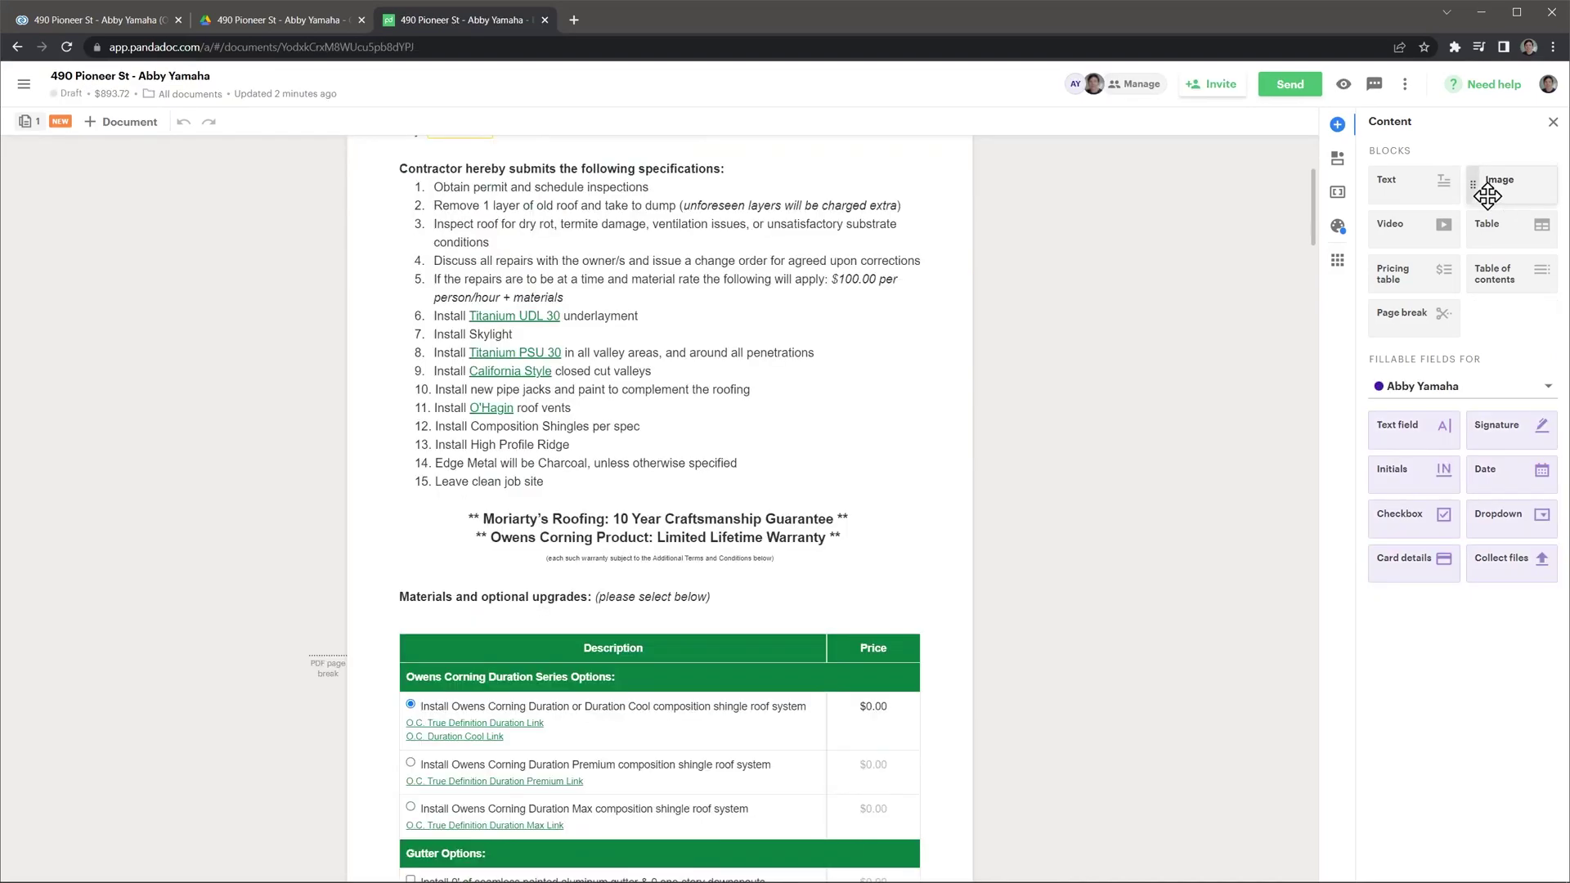
{"action": "left_click_drag", "start_coordinate": [1488, 181], "coordinate": [688, 491]}
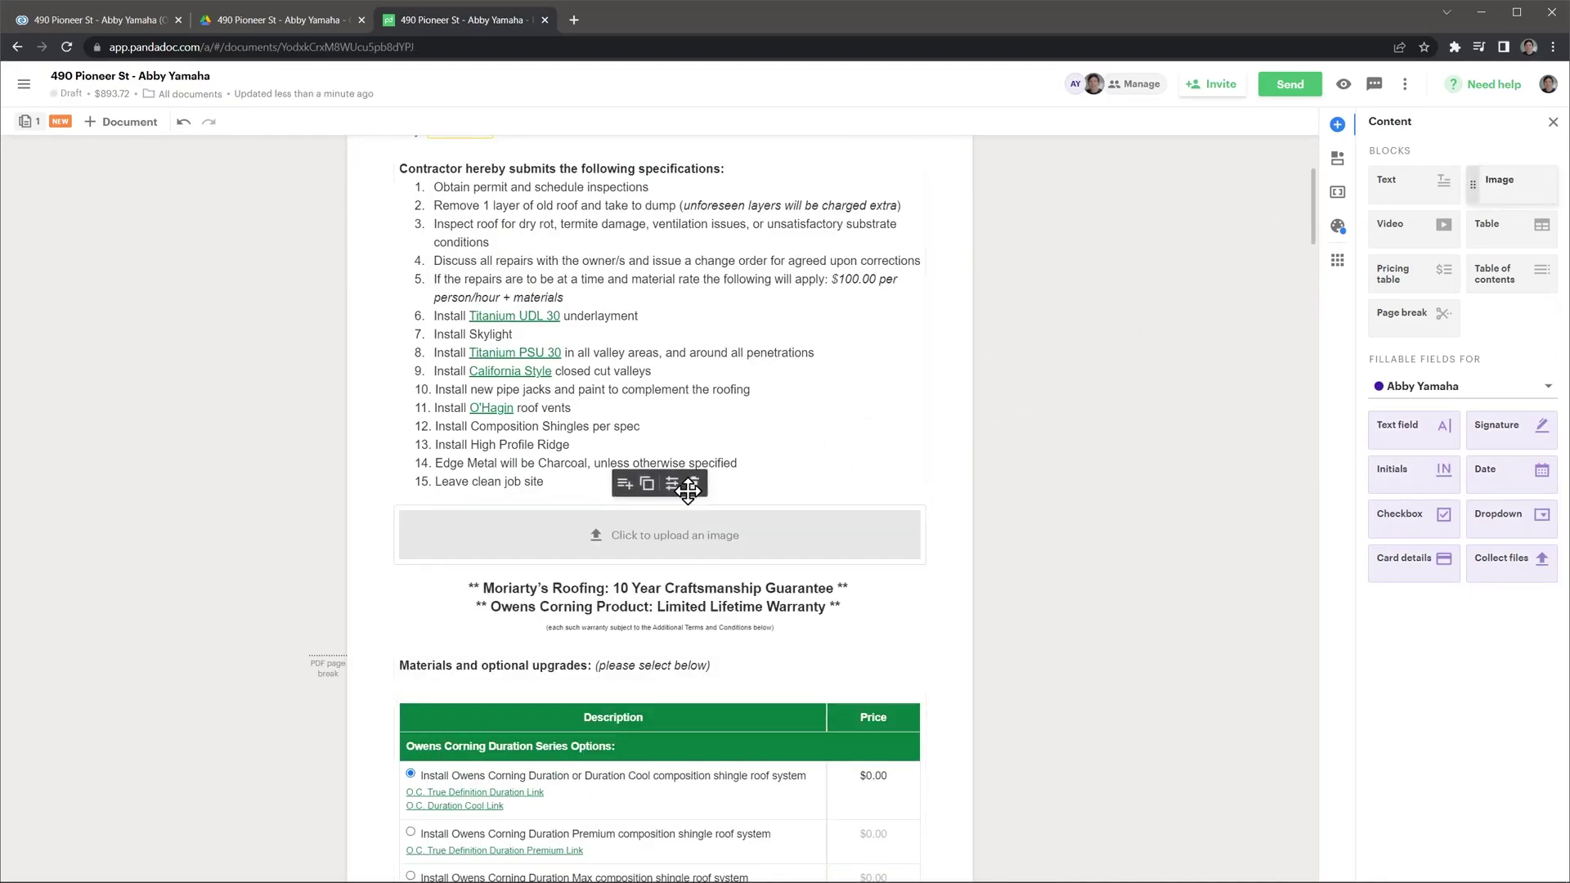
{"action": "left_click", "coordinate": [671, 537]}
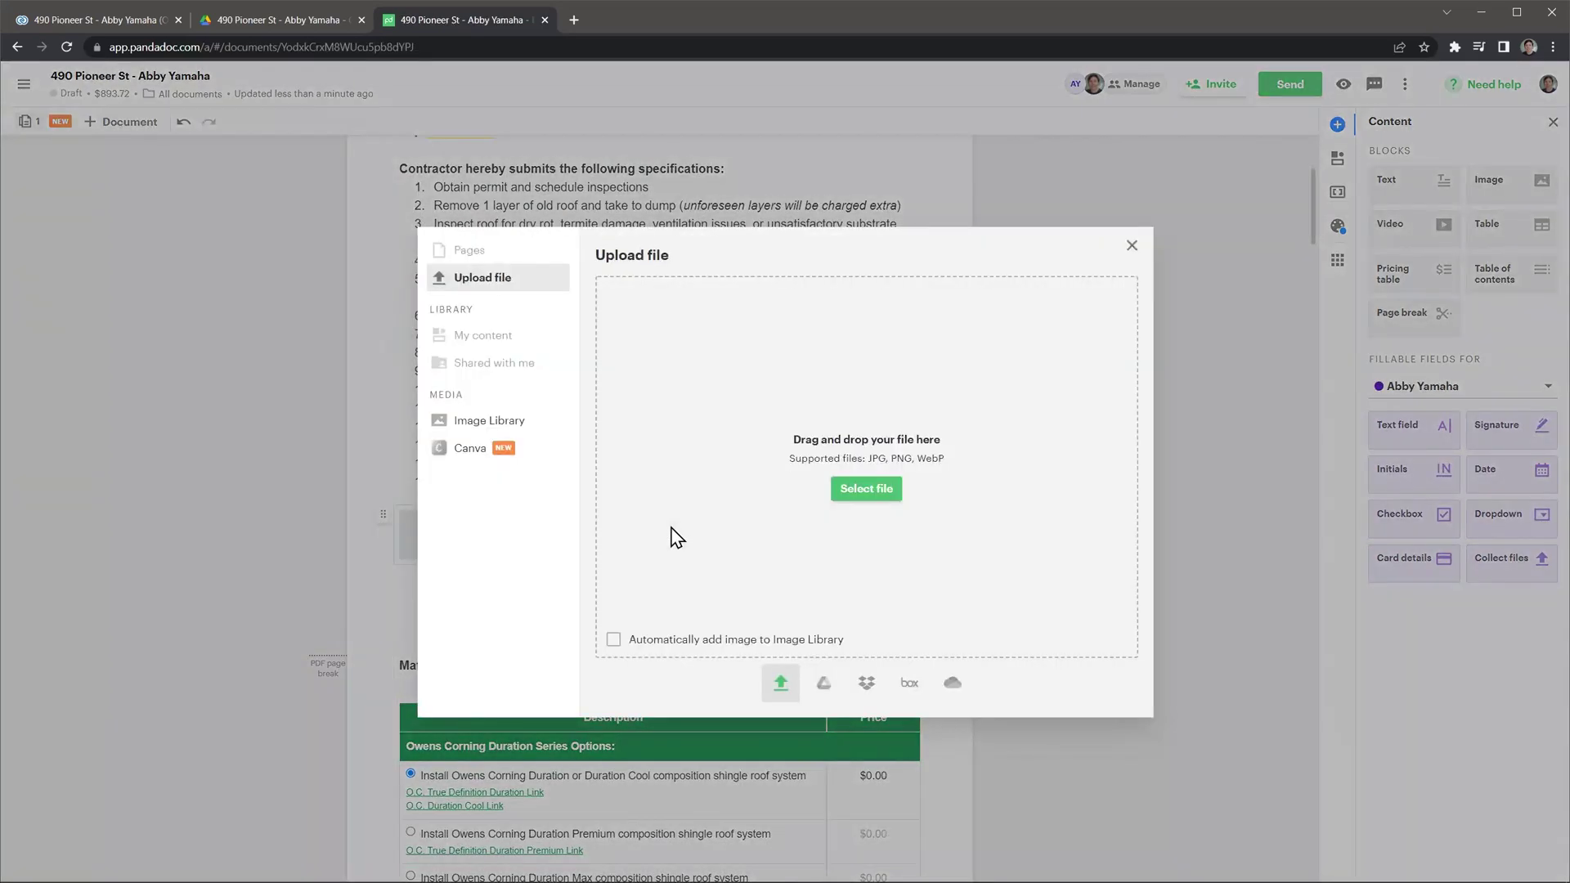
{"action": "left_click", "coordinate": [533, 421]}
{"action": "left_click", "coordinate": [783, 414]}
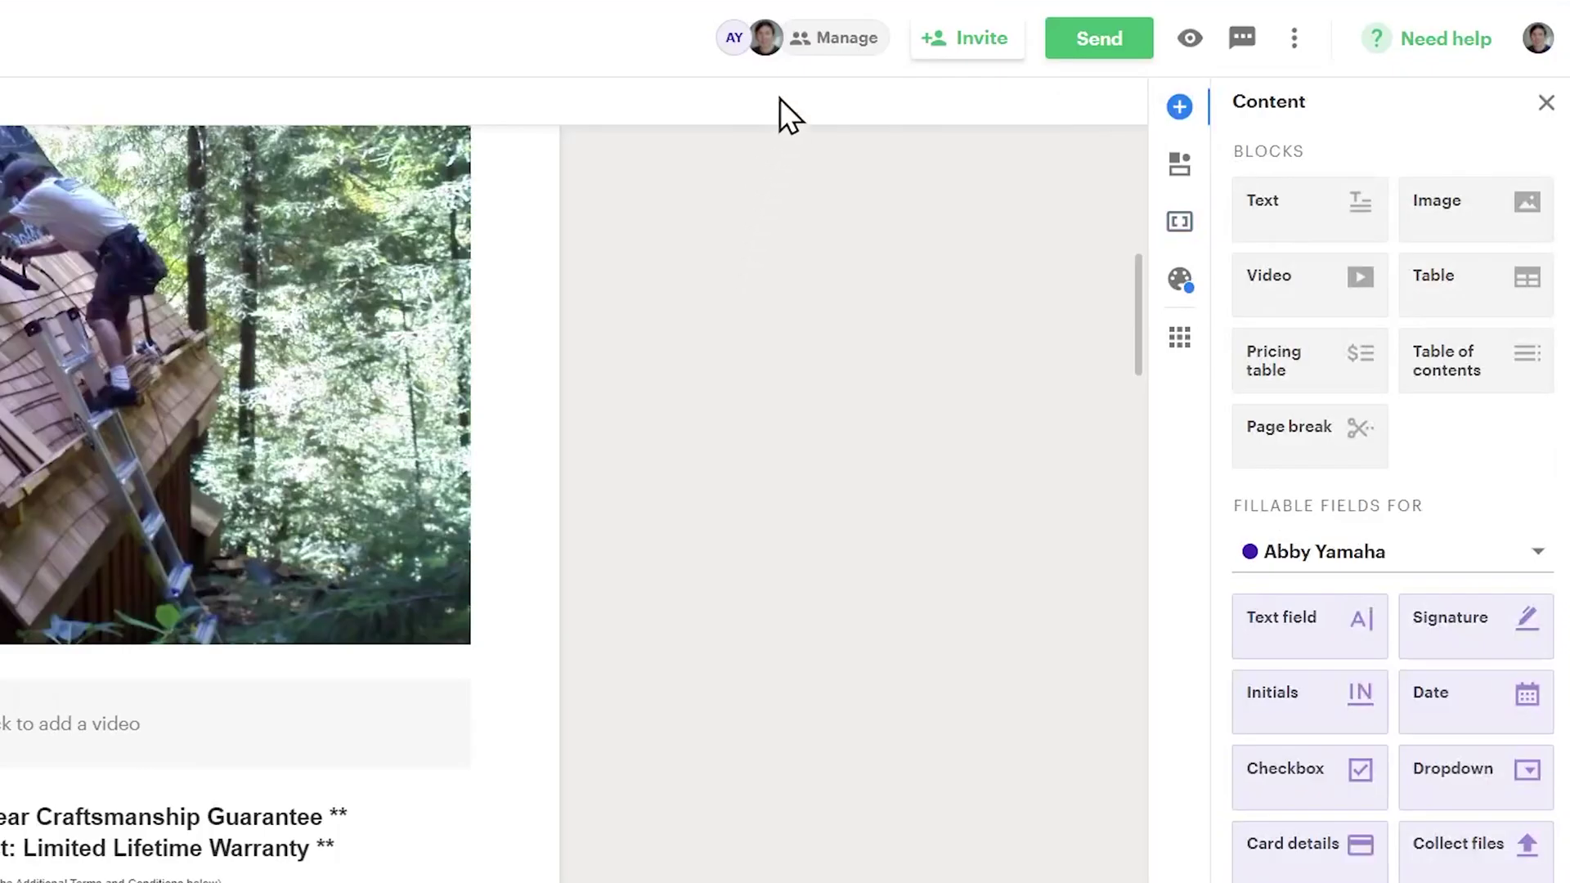
{"action": "left_click", "coordinate": [815, 46]}
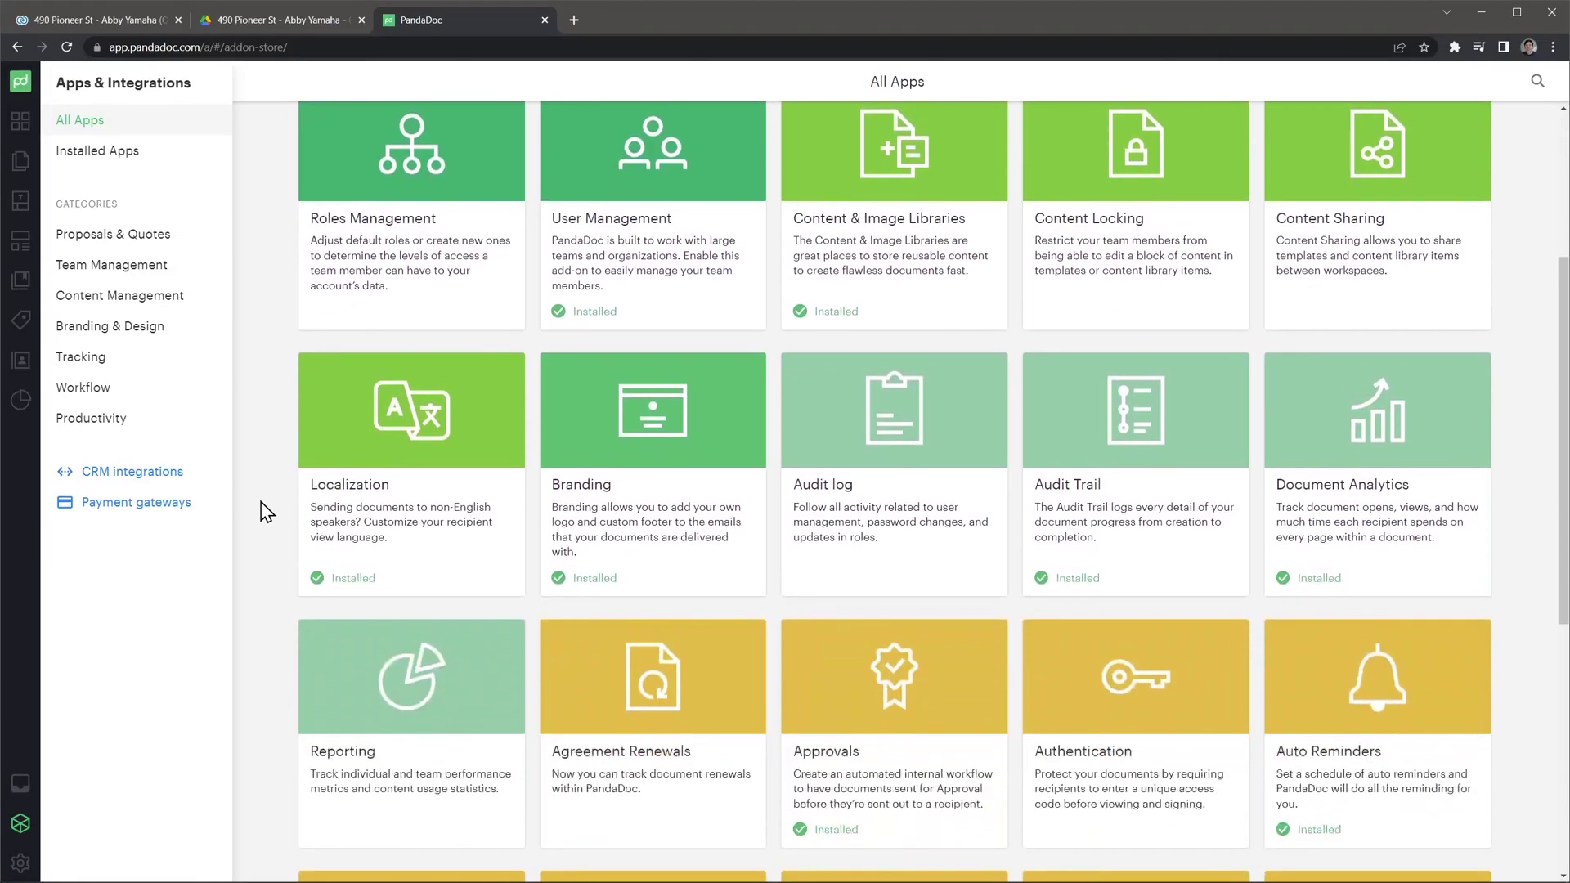
{"action": "scroll", "coordinate": [265, 511], "scroll_direction": "down", "scroll_amount": 6}
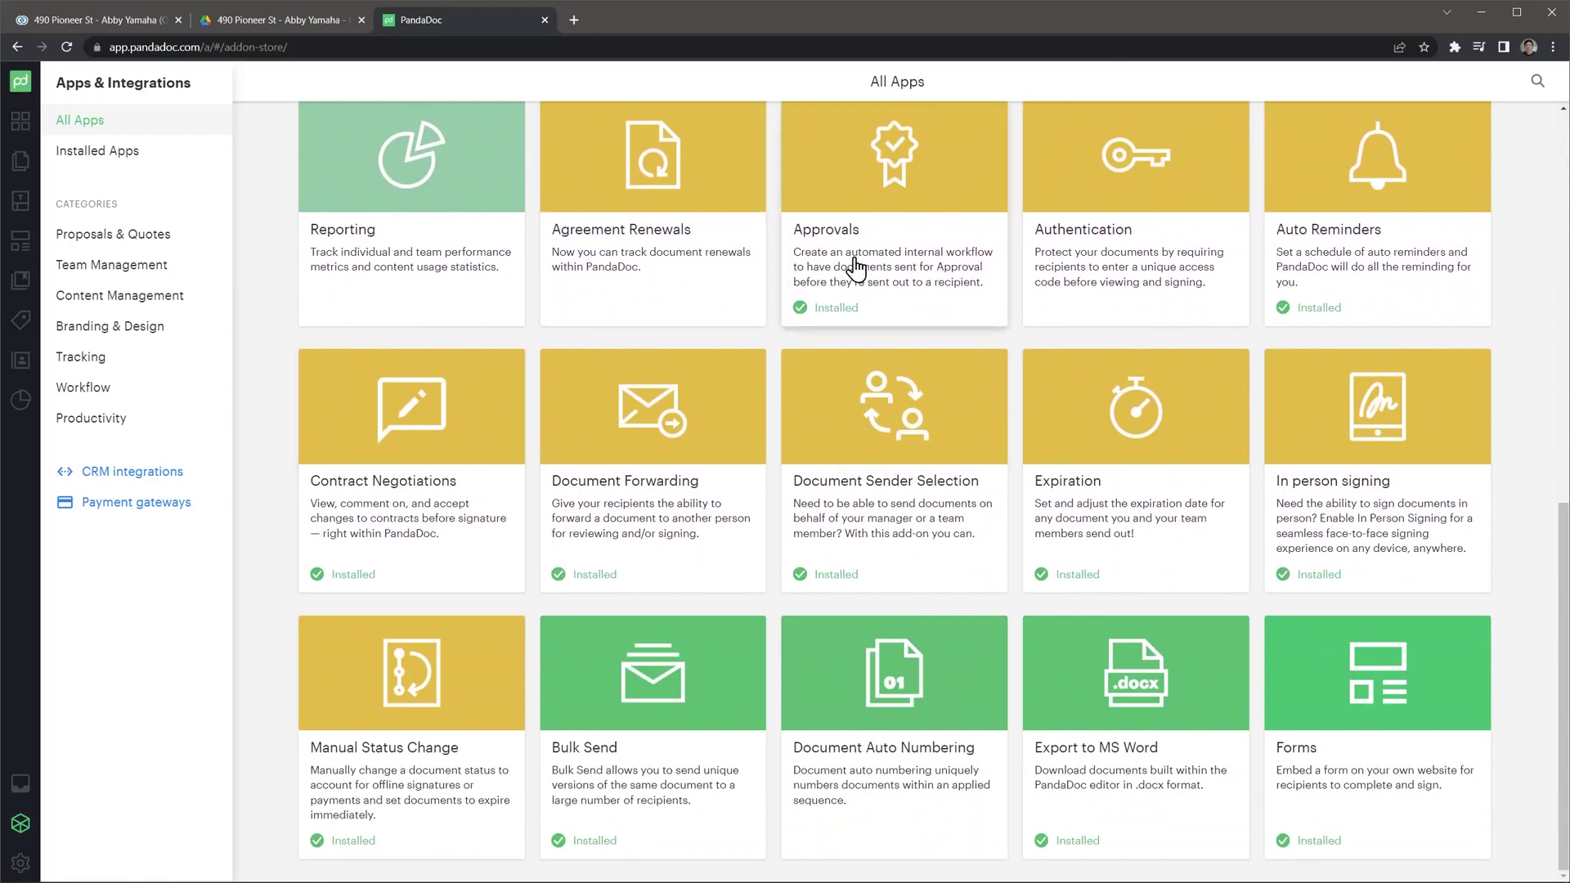
Step: Check the Approvals add-on details among installed add-ons, then go to CRM integrations settings
{"action": "left_click", "coordinate": [850, 263]}
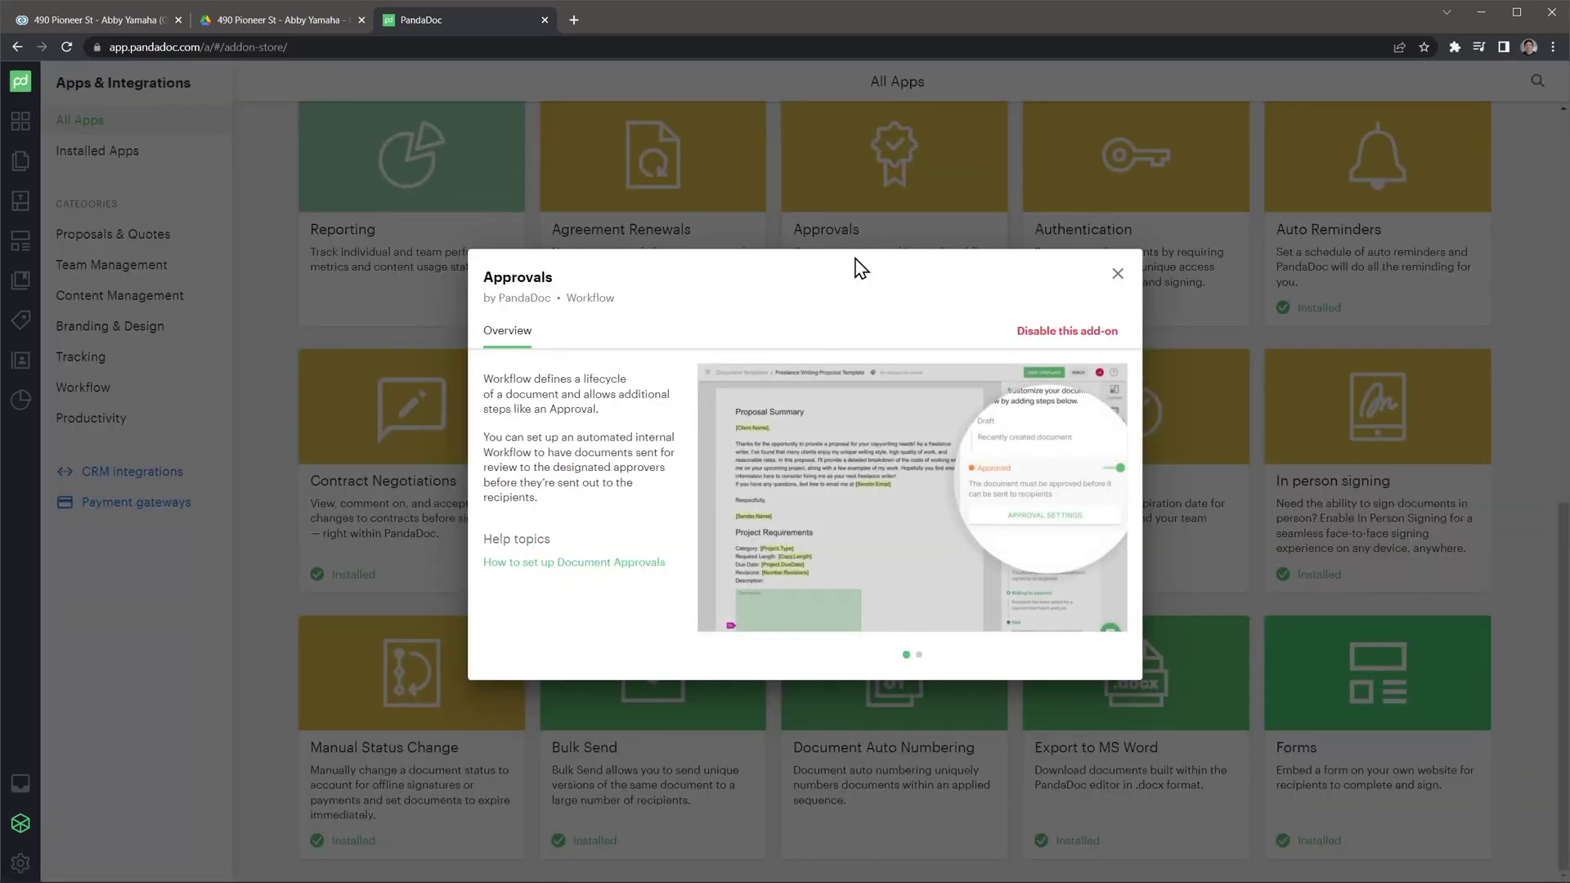
{"action": "left_click", "coordinate": [1117, 274]}
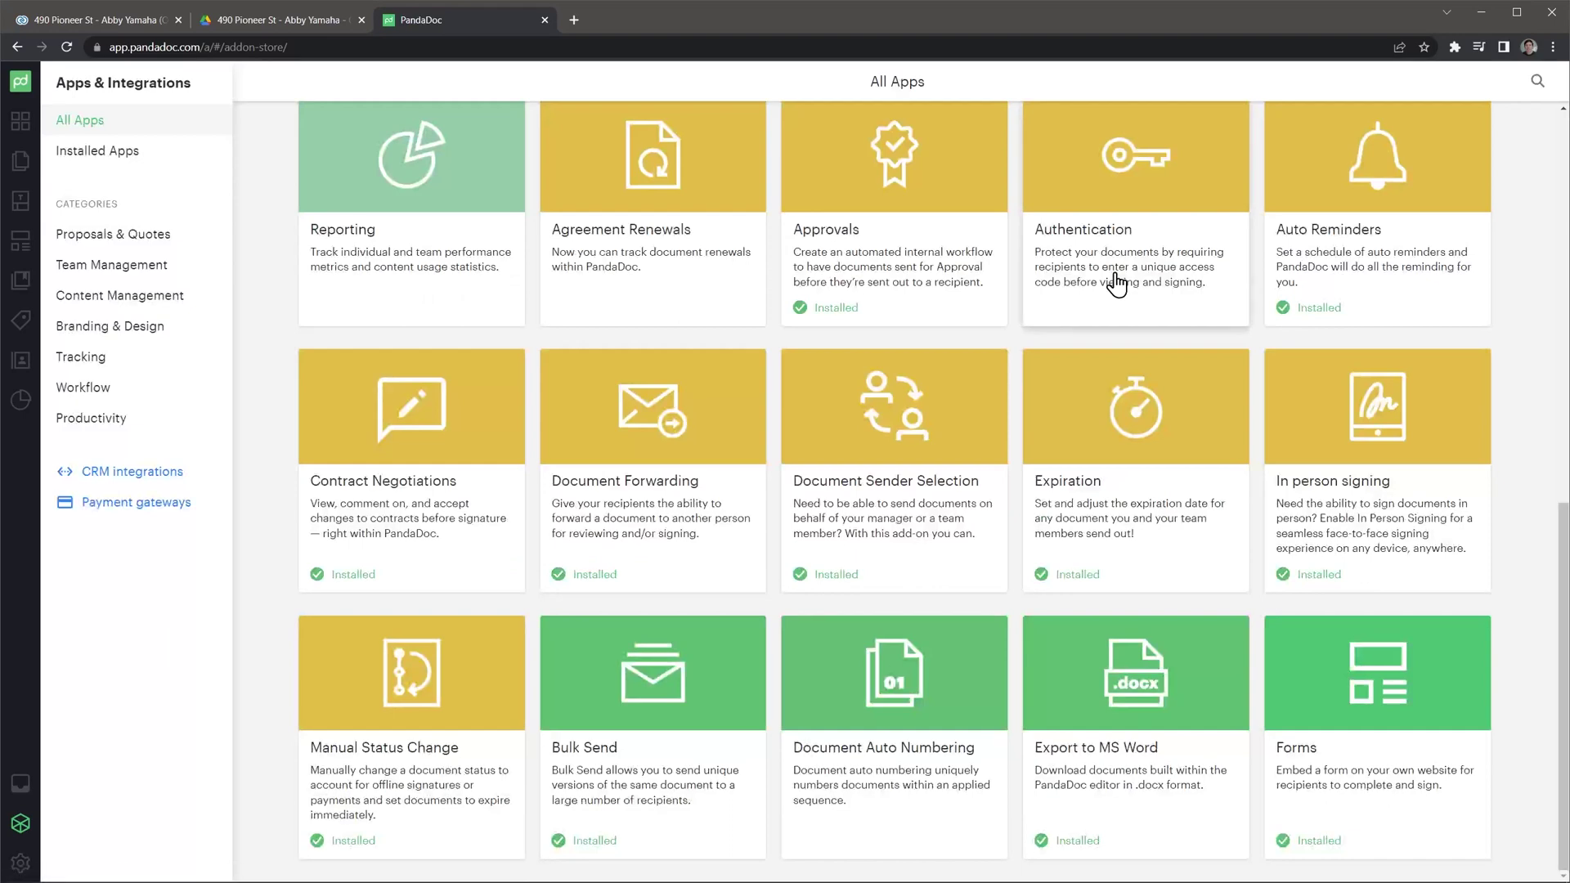
{"action": "left_click", "coordinate": [180, 472]}
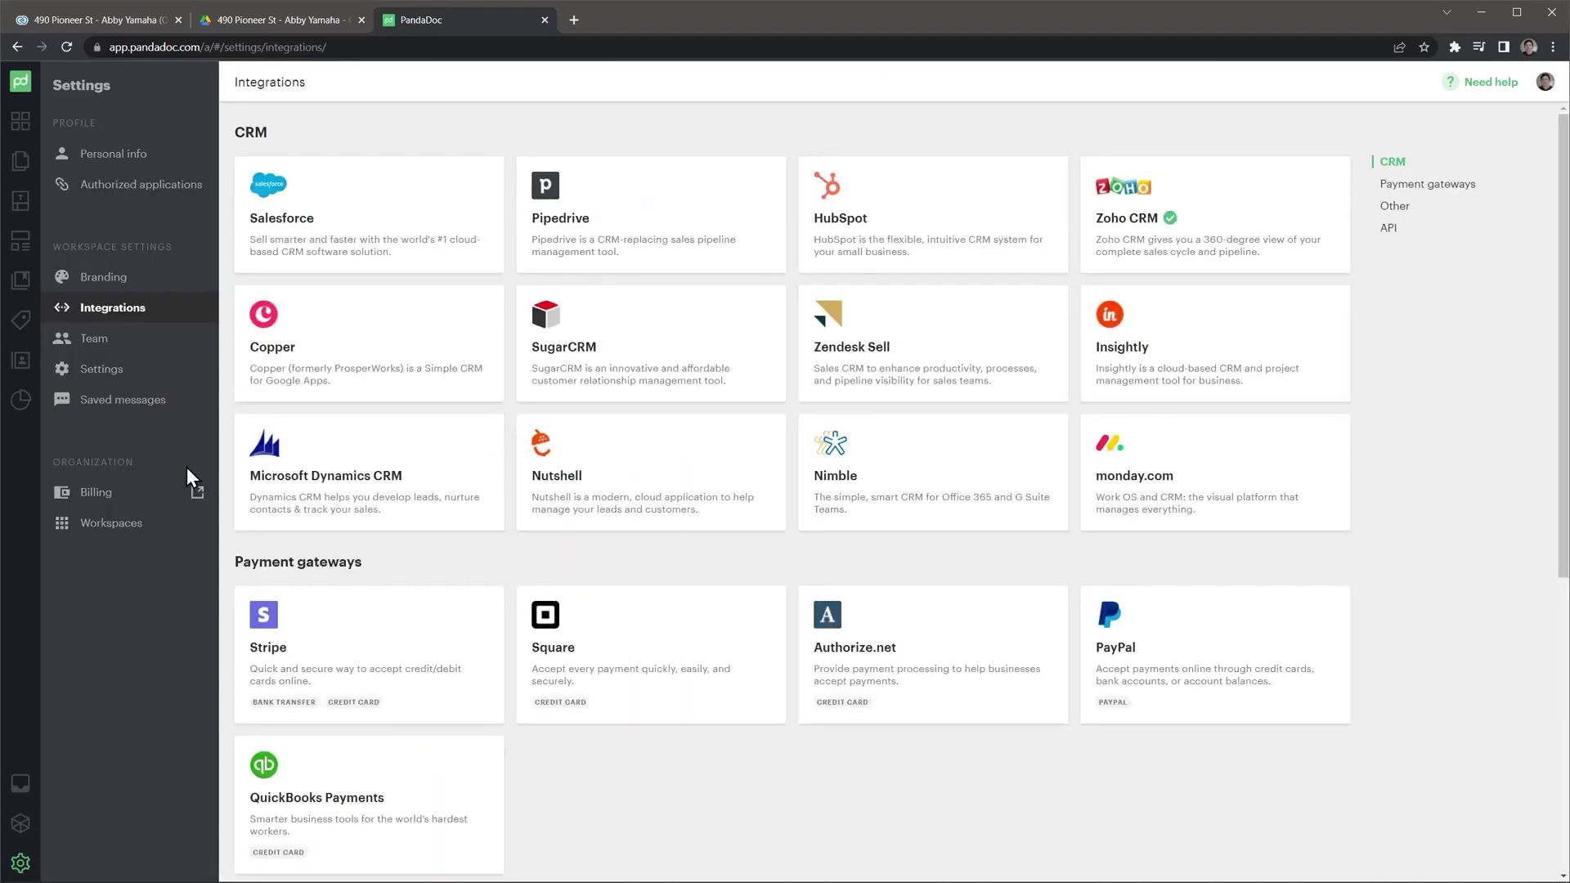
Step: Scroll down the Integrations page through the Other and API integrations
{"action": "scroll", "coordinate": [225, 477], "scroll_direction": "down", "scroll_amount": 4}
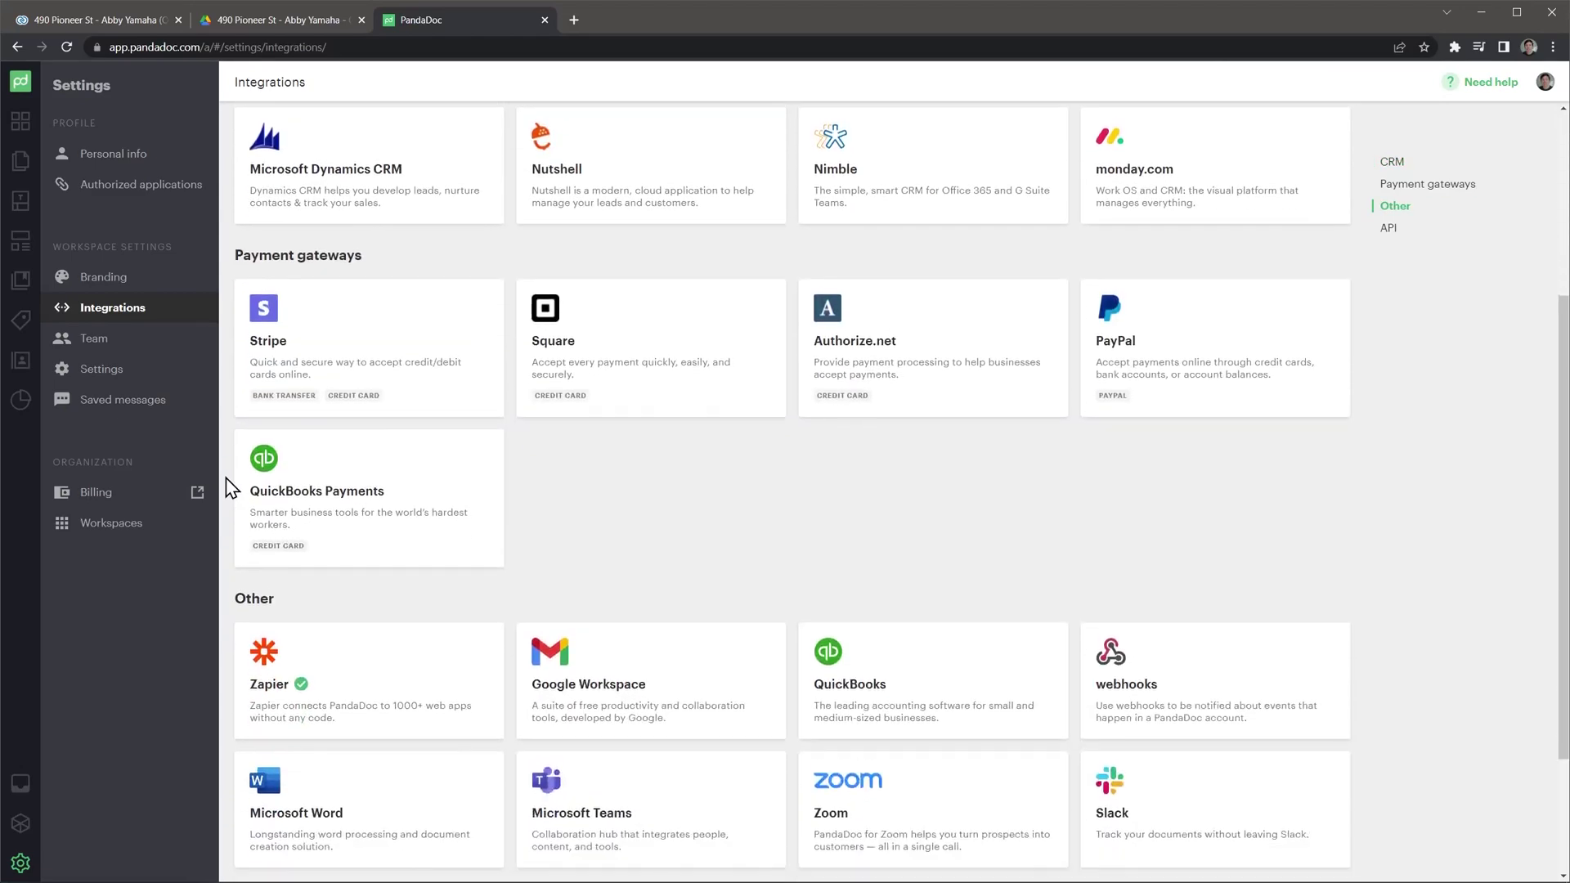
{"action": "scroll", "coordinate": [226, 477], "scroll_direction": "down", "scroll_amount": 3}
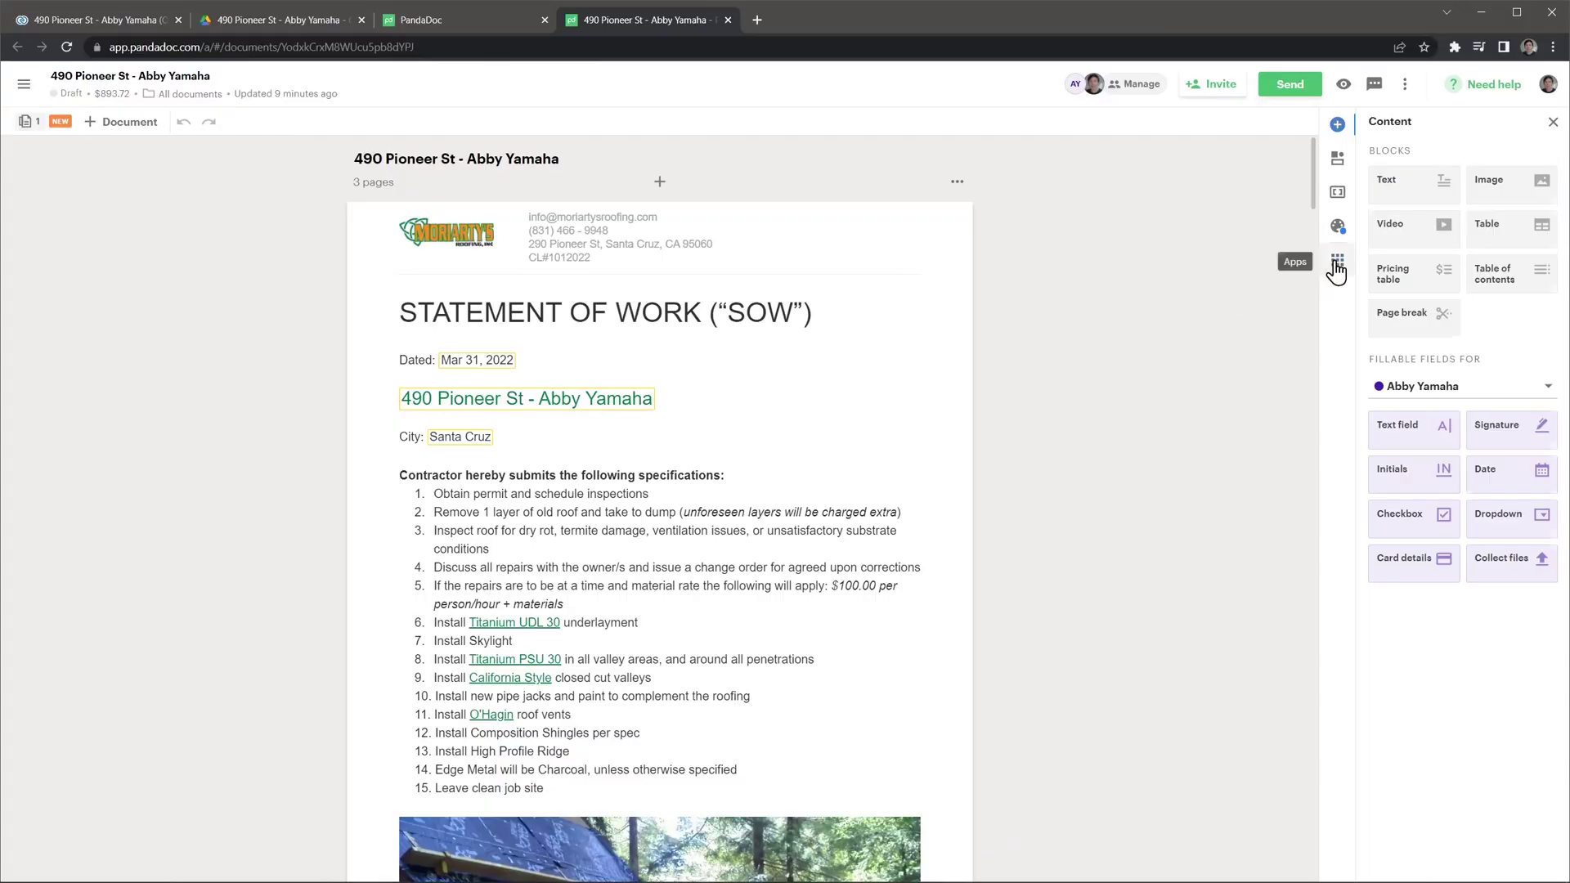
Step: Add the Payment app to the 490 Pioneer St document from the Apps sidebar
{"action": "left_click", "coordinate": [1337, 264]}
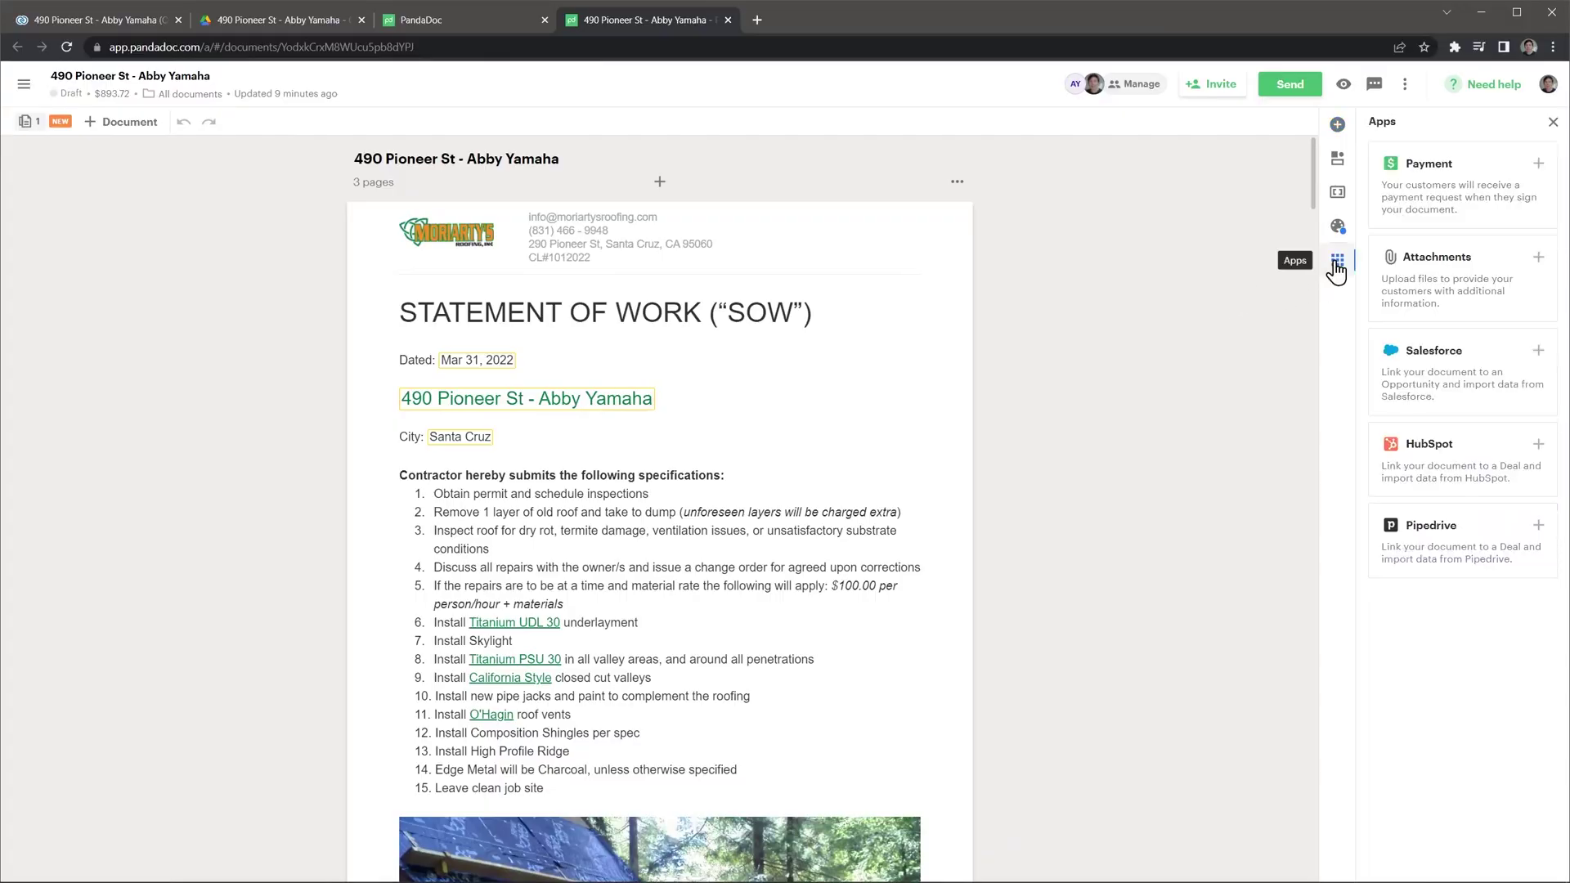
{"action": "left_click", "coordinate": [1435, 207]}
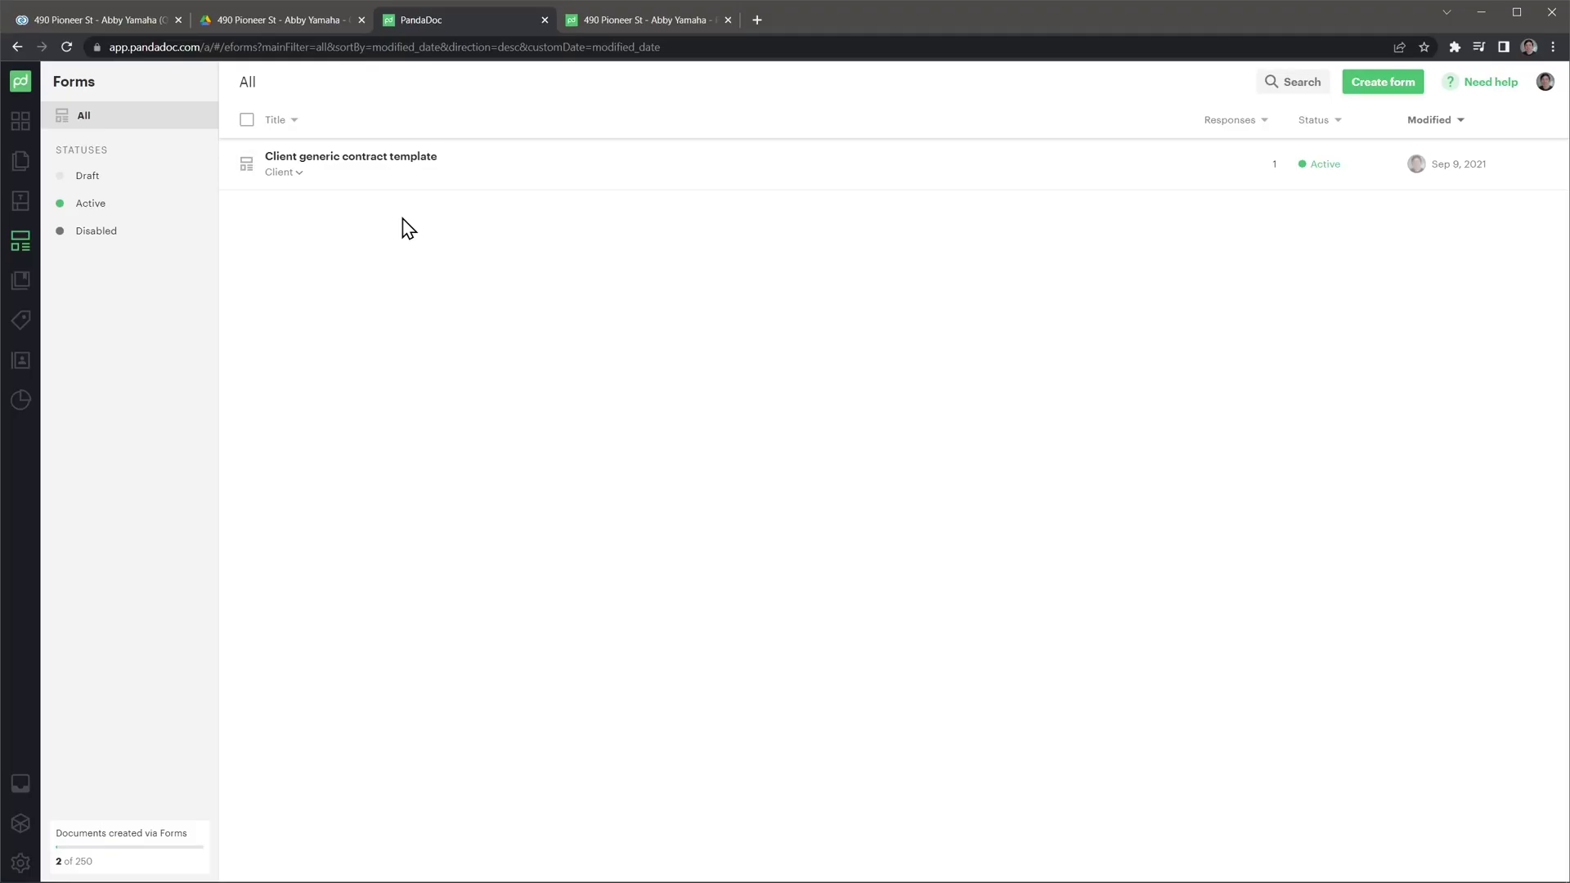
{"action": "left_click", "coordinate": [377, 159]}
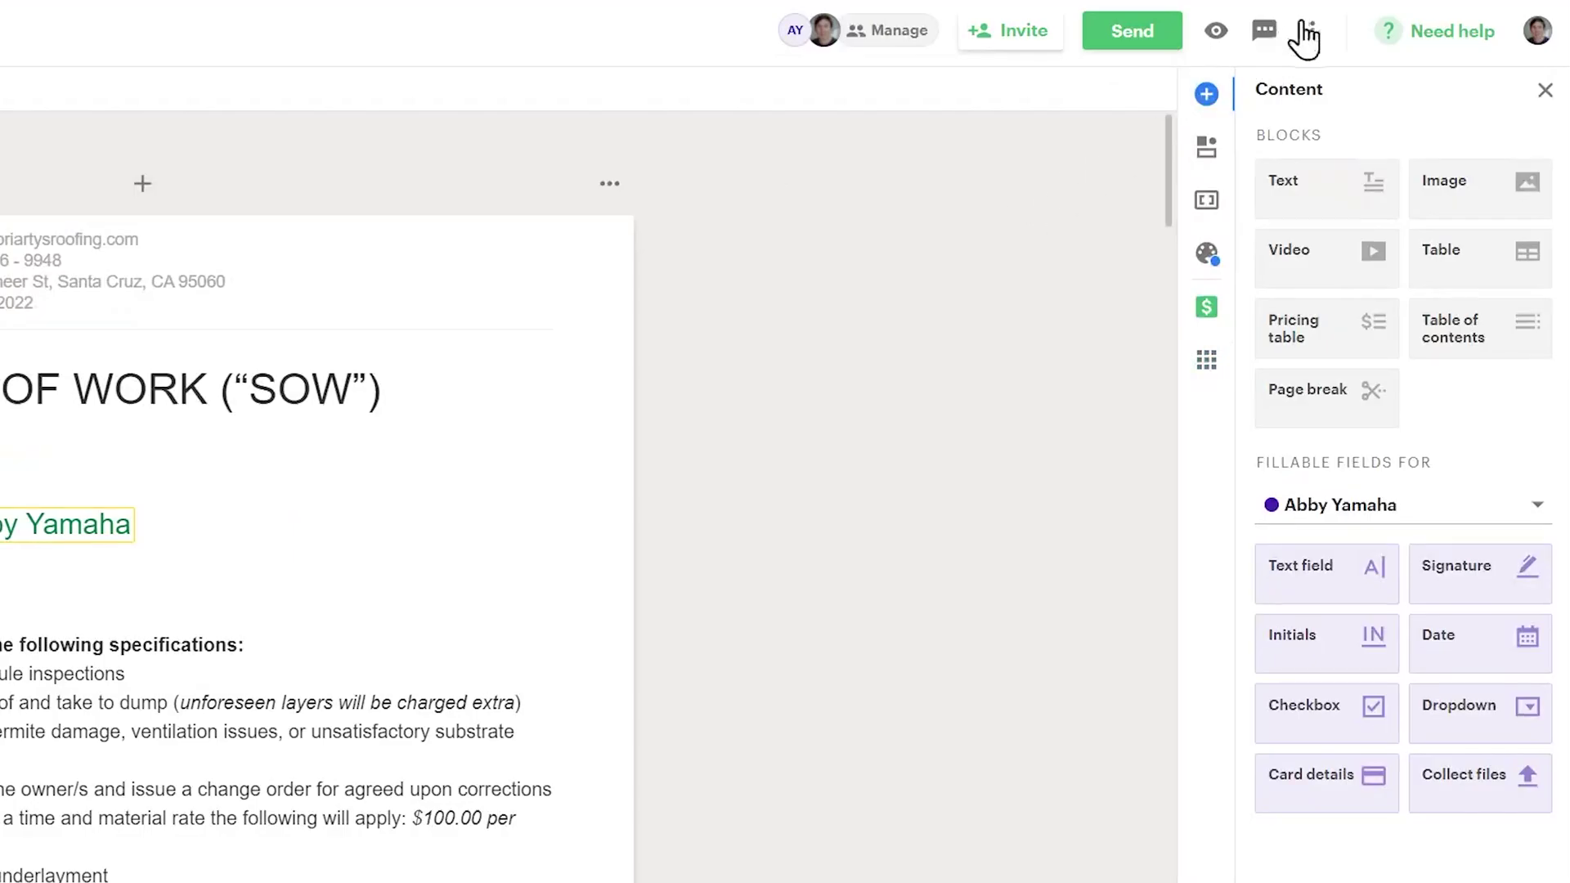
{"action": "left_click", "coordinate": [1312, 31]}
Step: Show the document's Workflow settings in the side panel instead of the content blocks
{"action": "left_click", "coordinate": [1133, 160]}
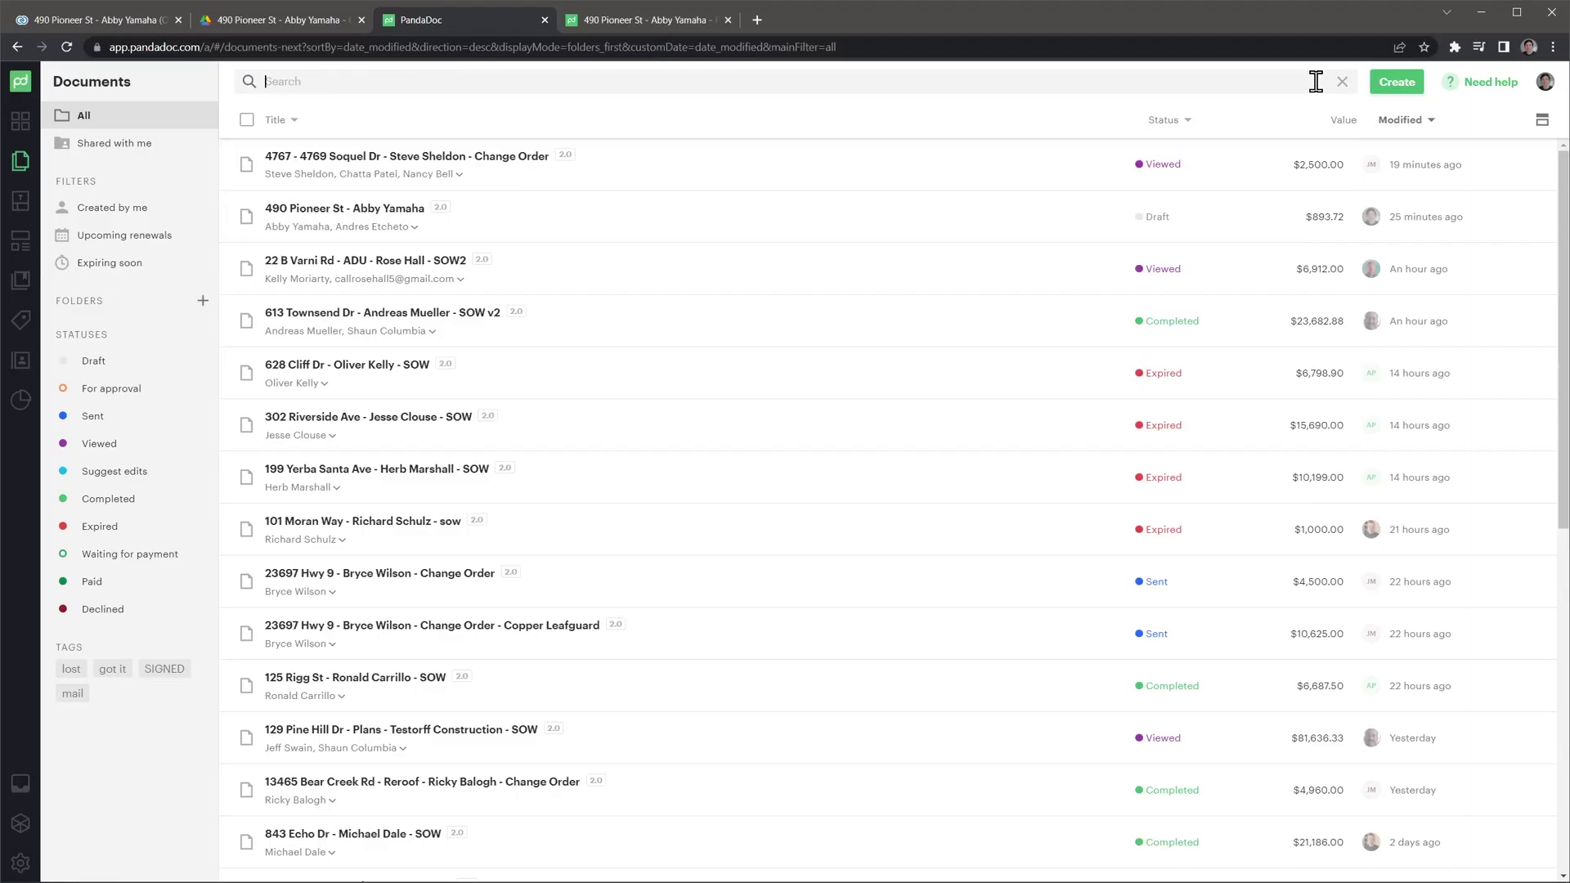
Step: Search for '490 pioneer' and begin manually changing that document's status from Draft, past the legal-binding warning
{"action": "type", "text": "490"}
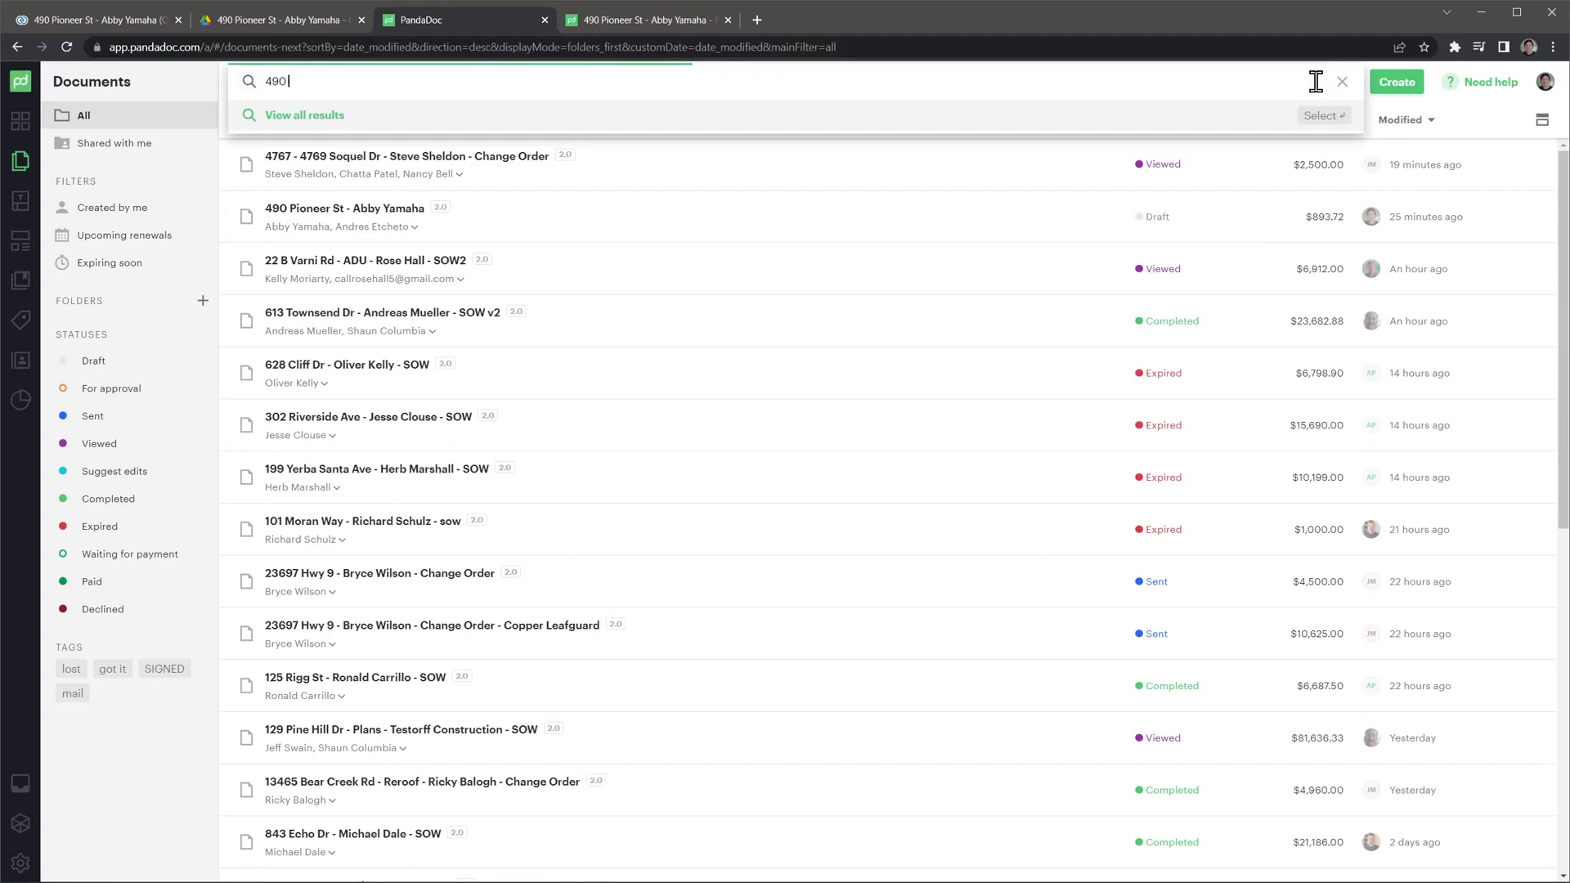
{"action": "type", "text": " pione"}
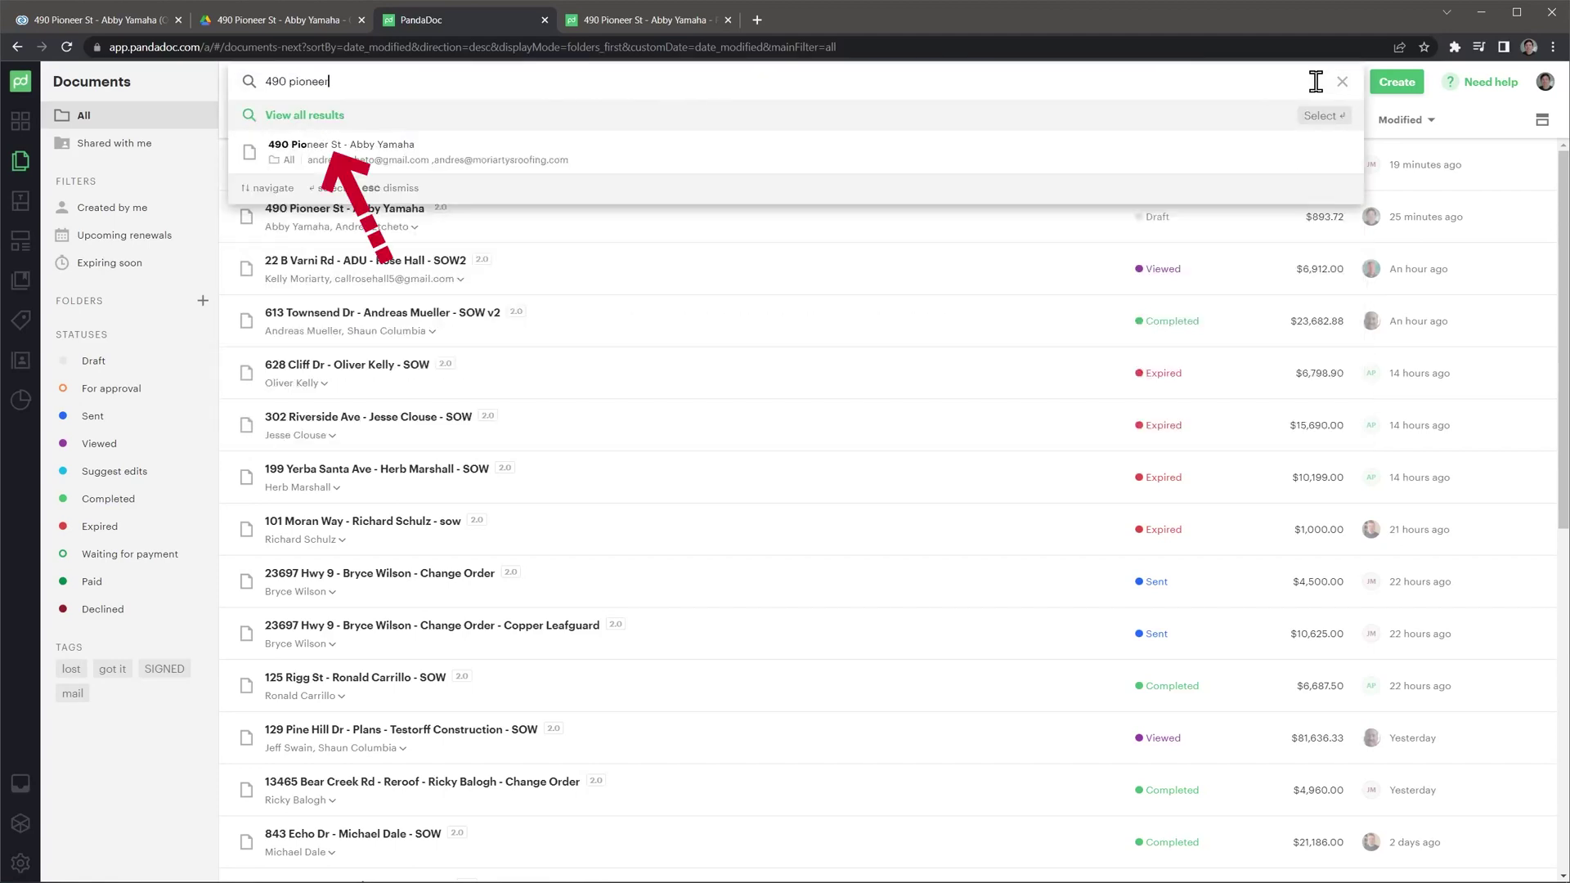
{"action": "type", "text": "er"}
{"action": "key", "text": "Return"}
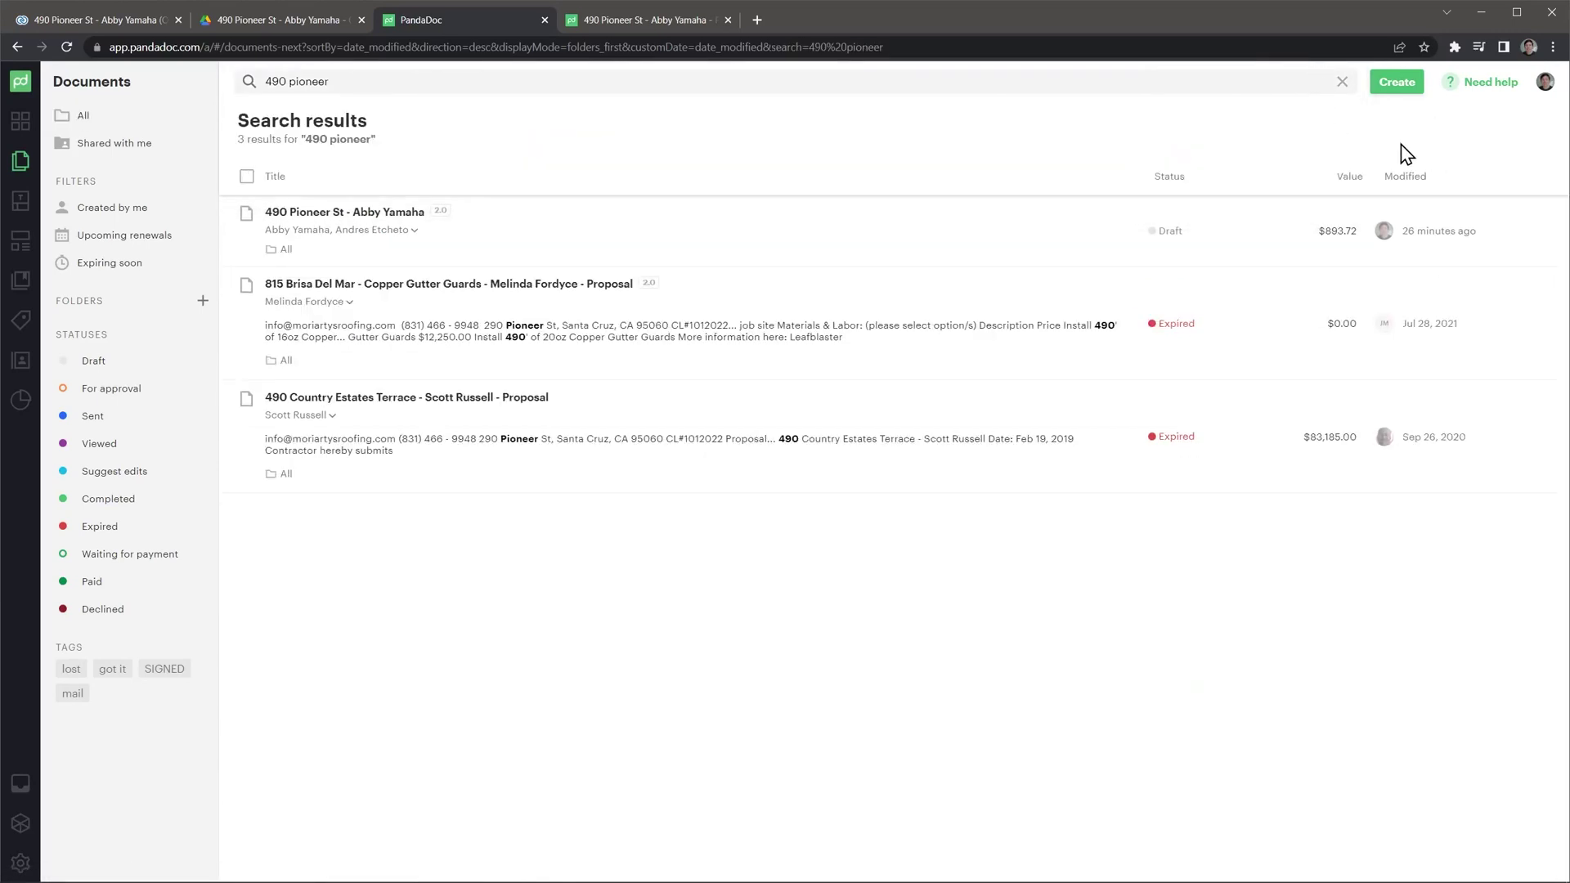
{"action": "left_click", "coordinate": [1545, 242]}
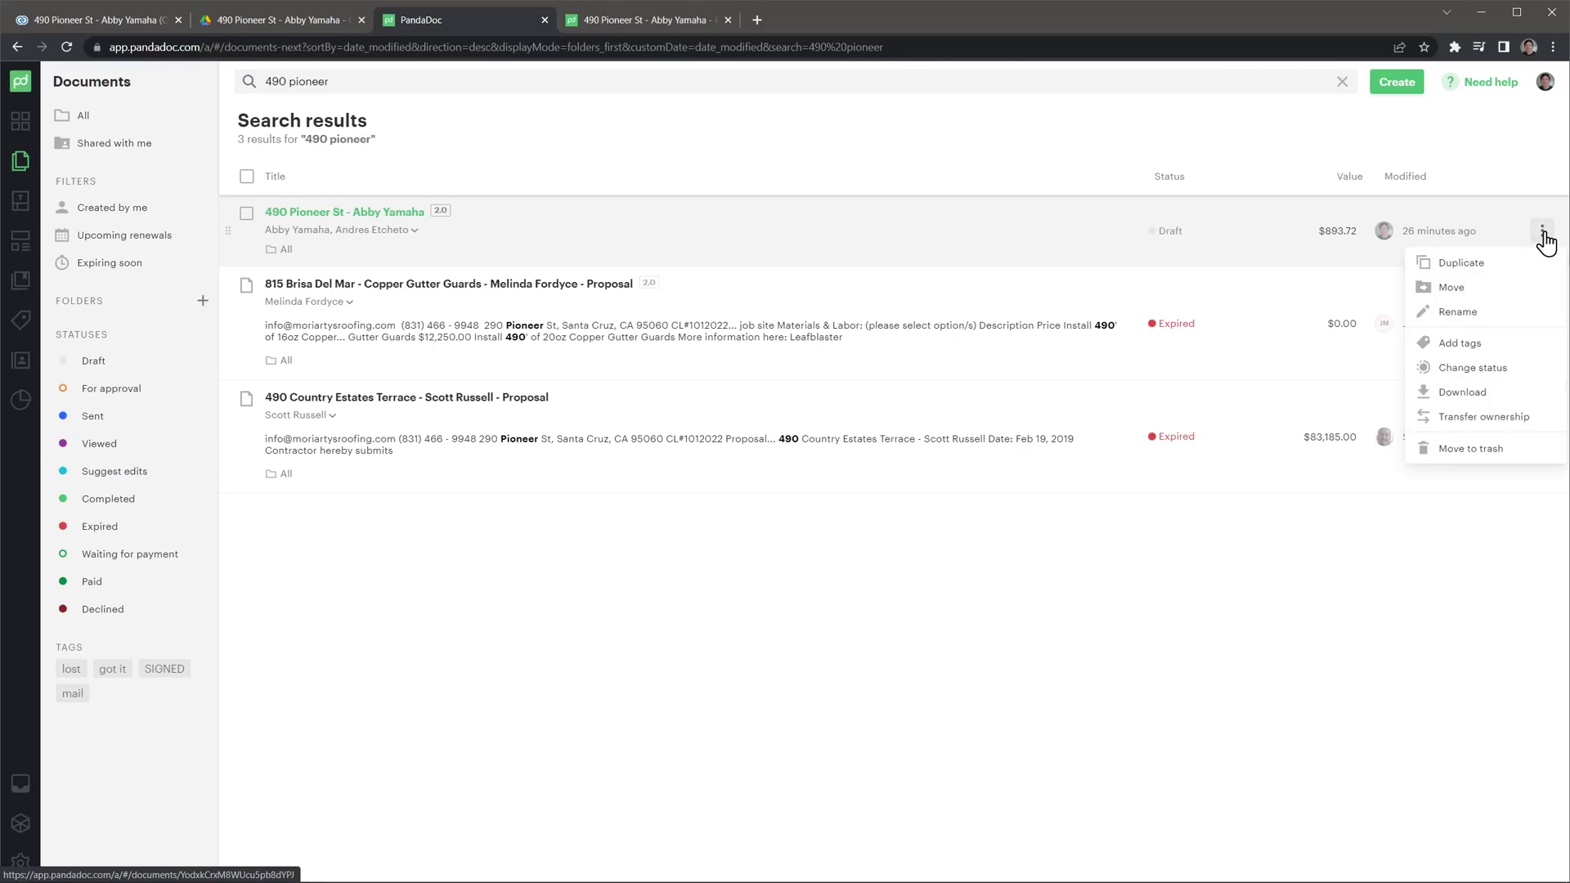
{"action": "left_click", "coordinate": [1505, 375]}
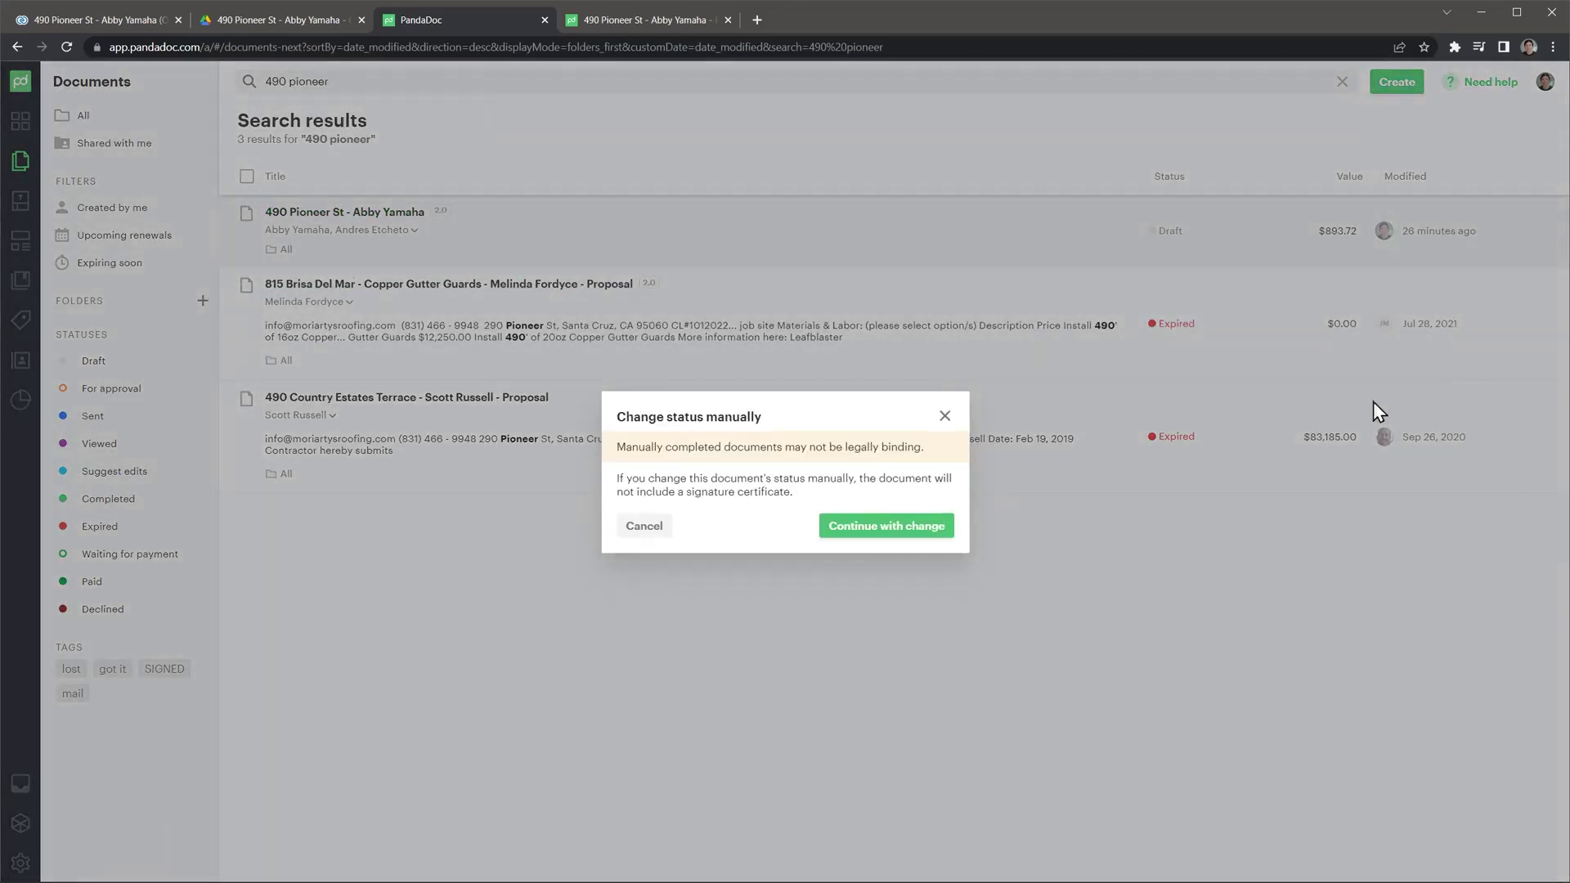
{"action": "left_click", "coordinate": [905, 530]}
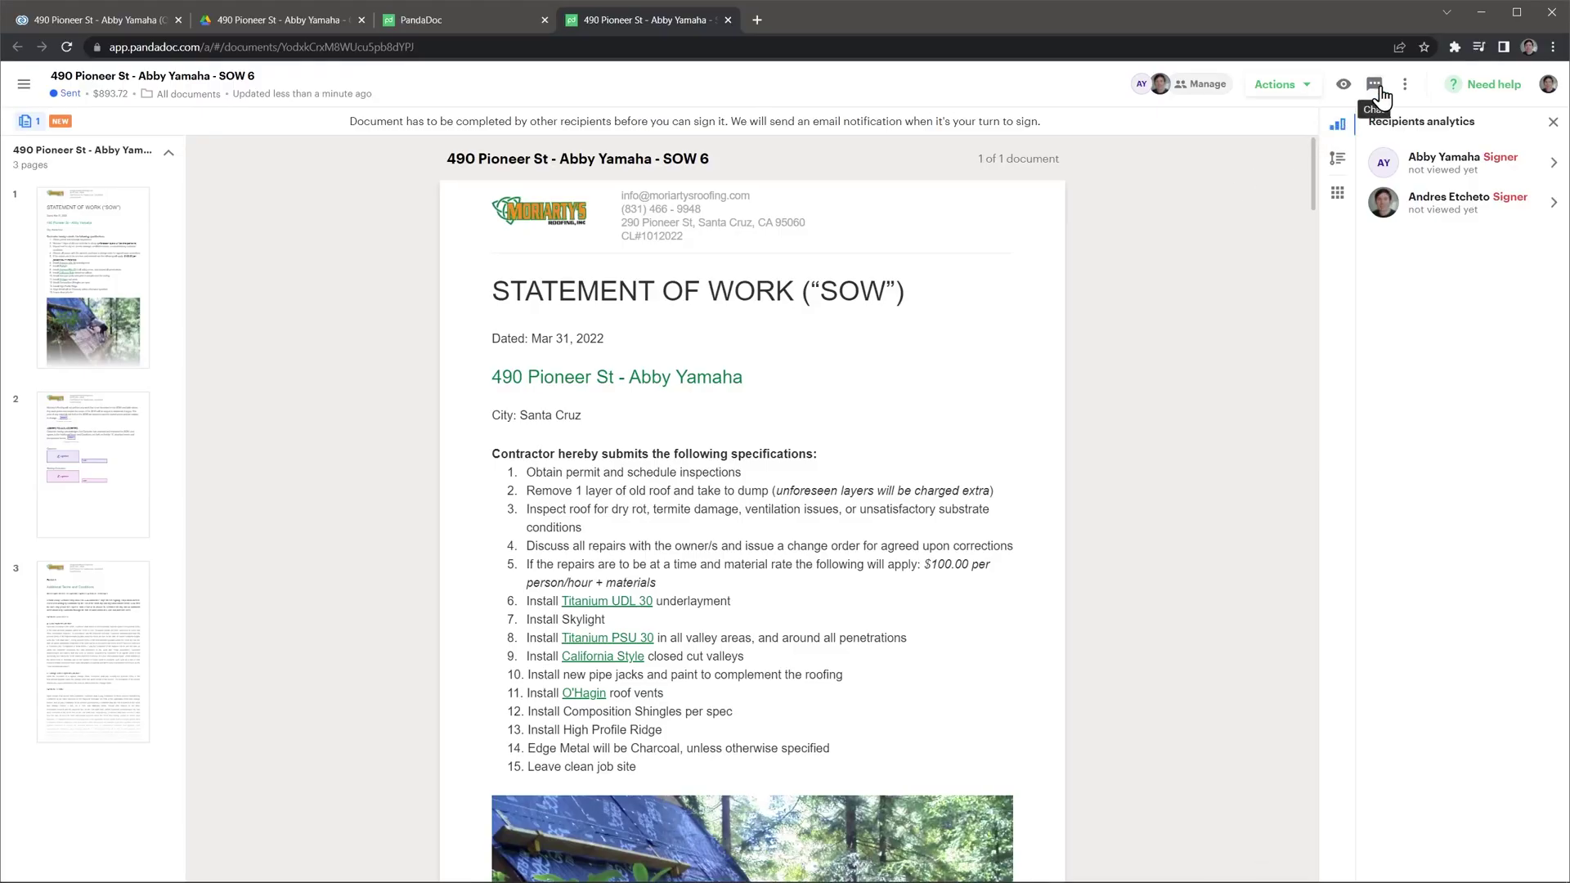
Step: Send 'We don't use the chat' as a private message in the SOW 6 document chat
{"action": "left_click", "coordinate": [1376, 87]}
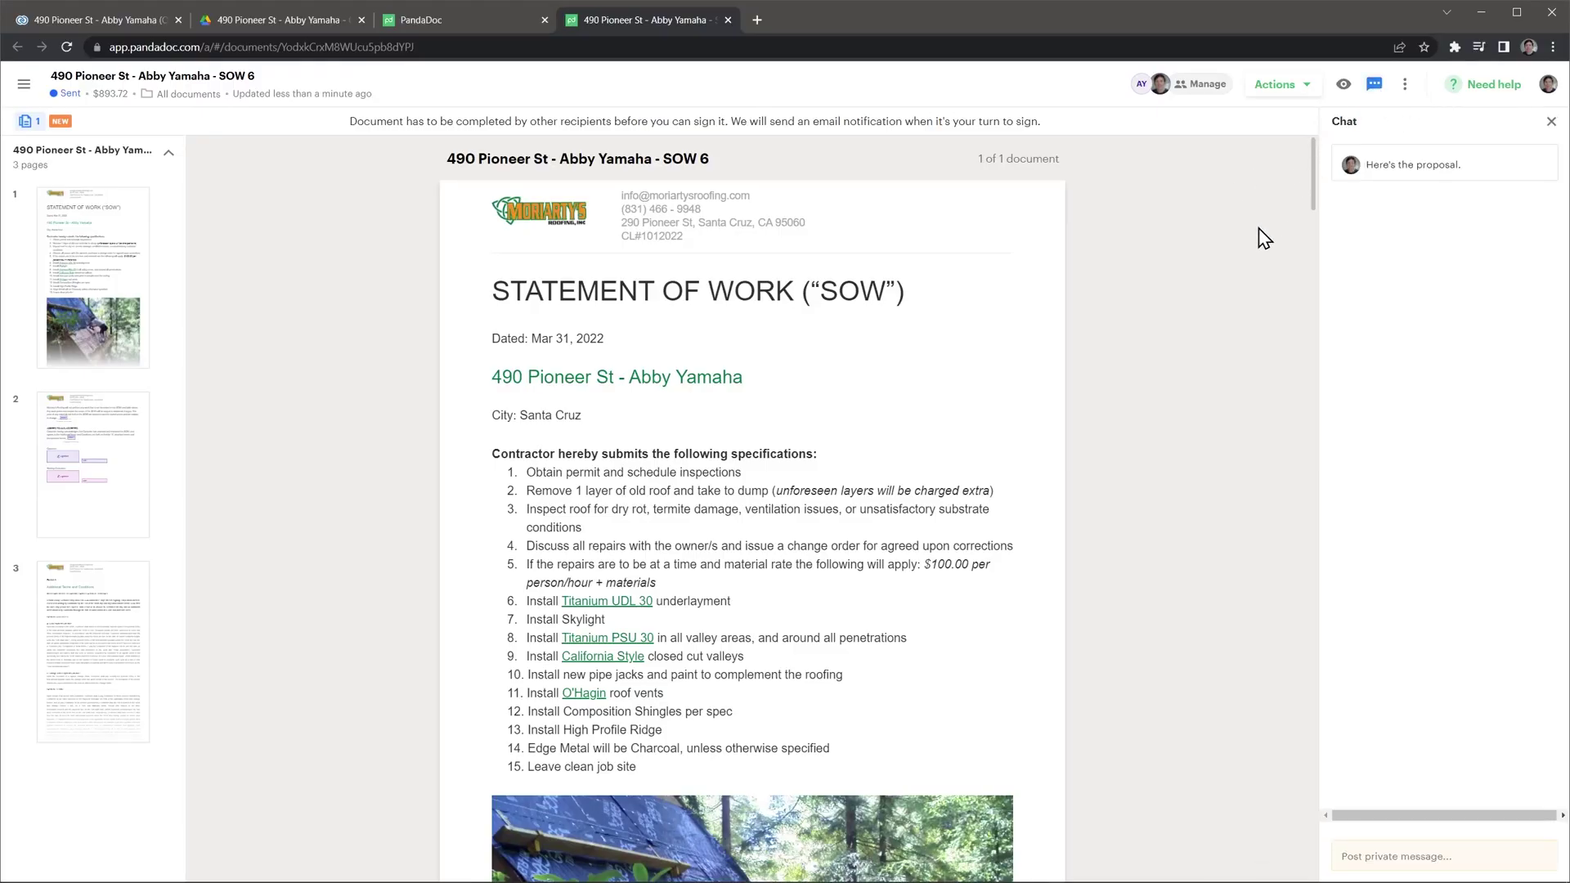
{"action": "left_click", "coordinate": [1423, 854]}
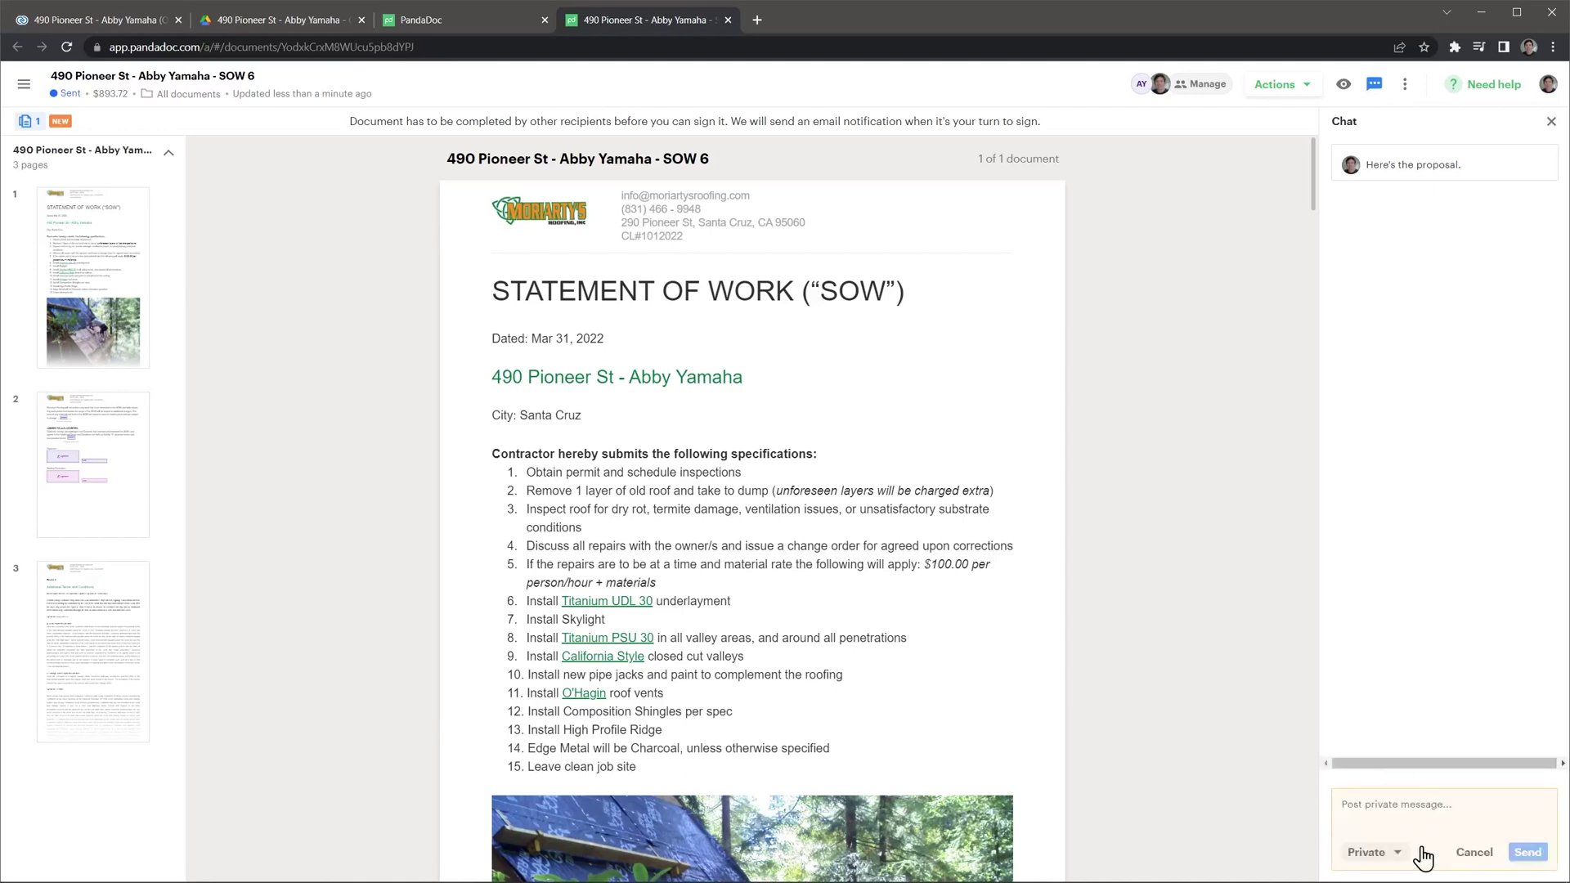
{"action": "type", "text": "We don't use the chat"}
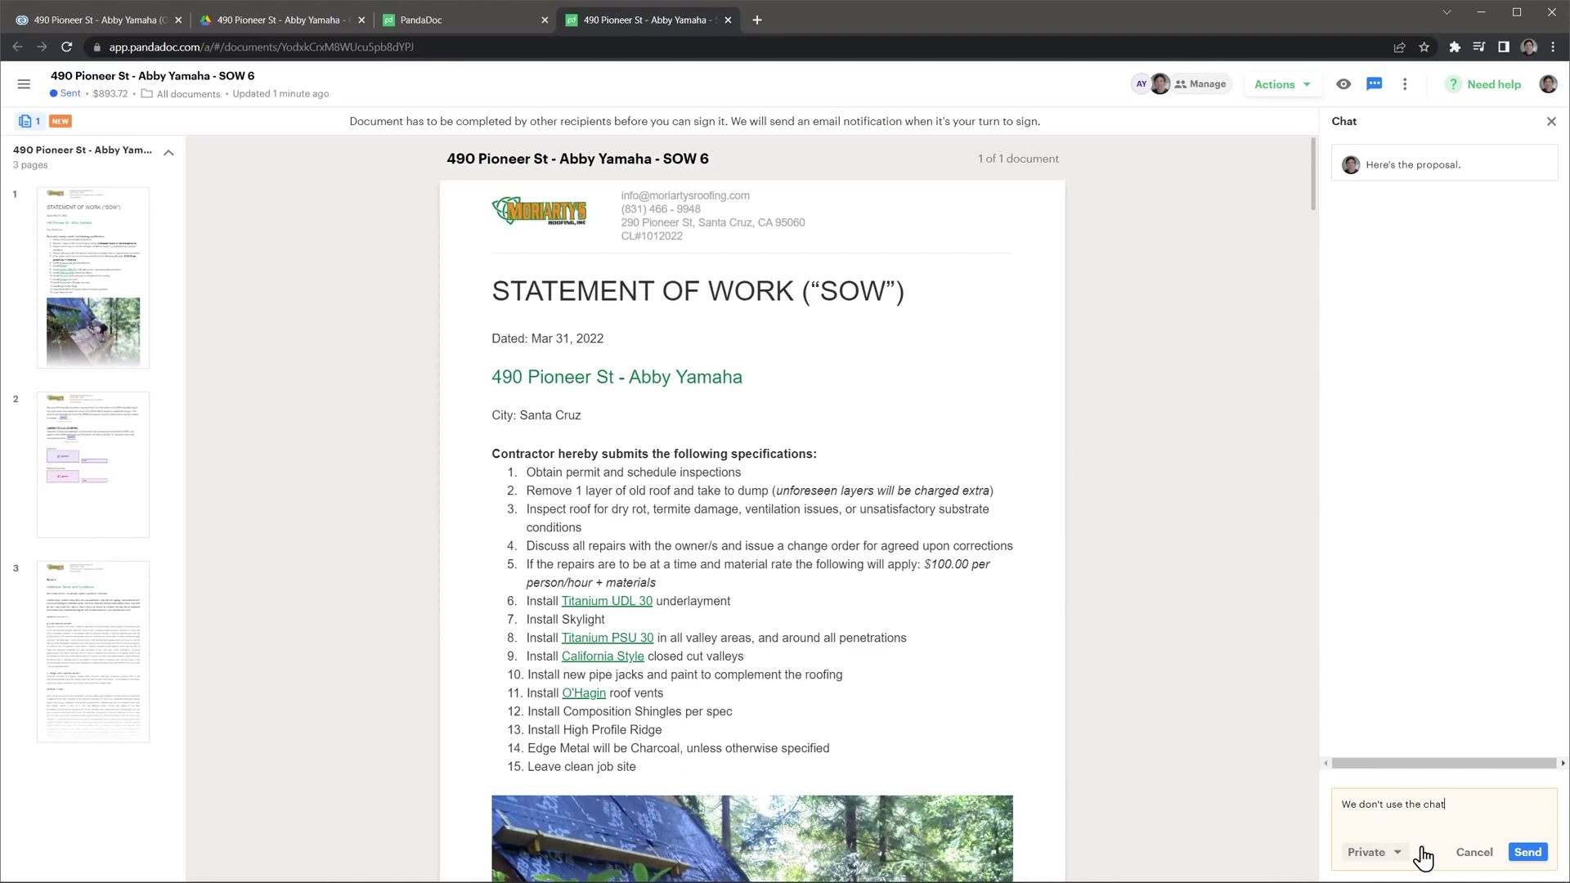
{"action": "left_click", "coordinate": [1526, 855]}
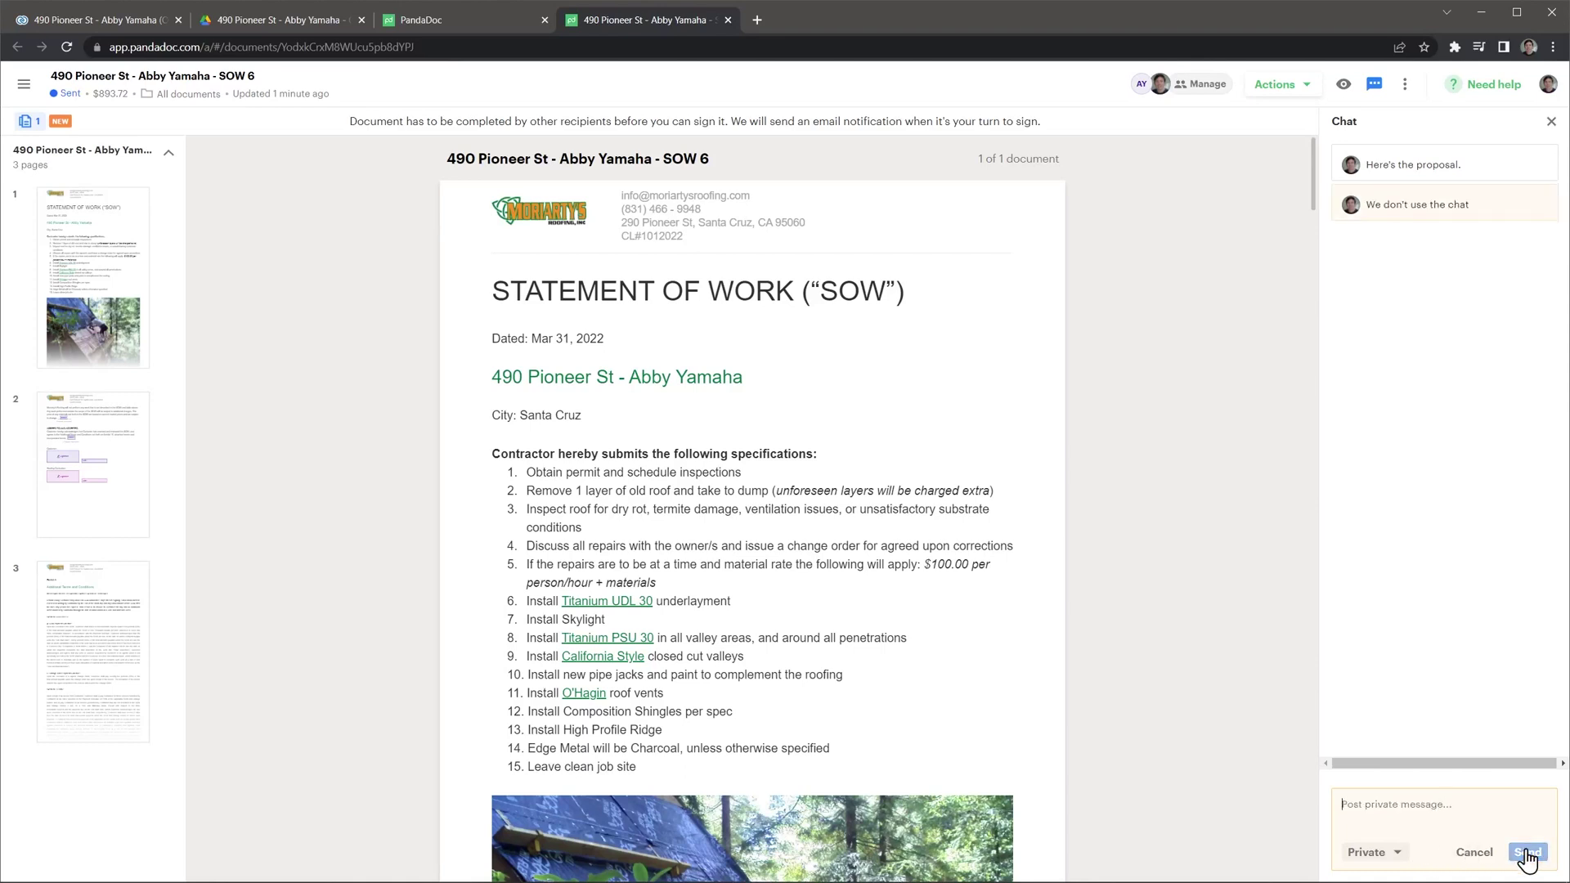